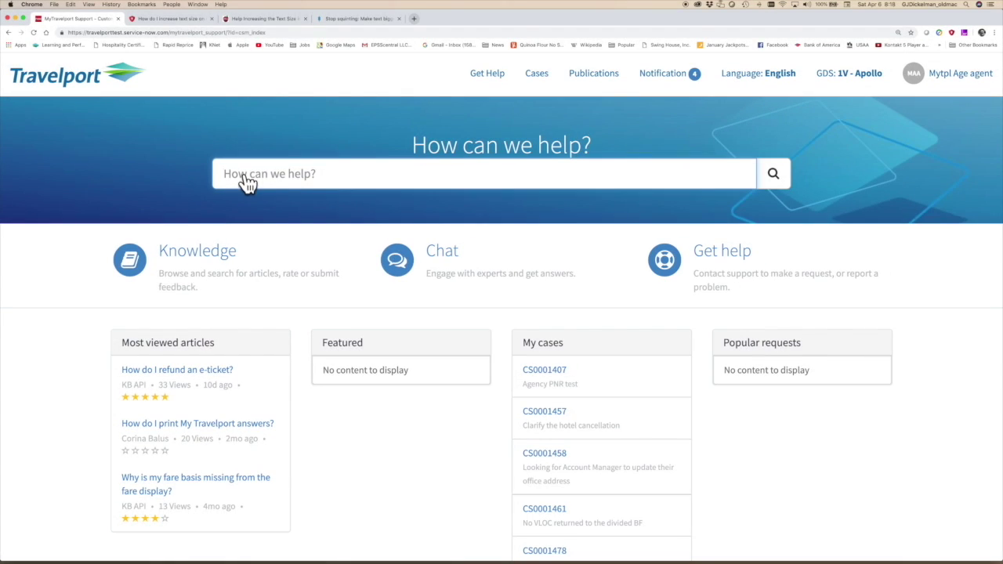
Enter 'Missing fares' in the 'How can we help?' search to get suggested cases and articles
text(Missing fares)
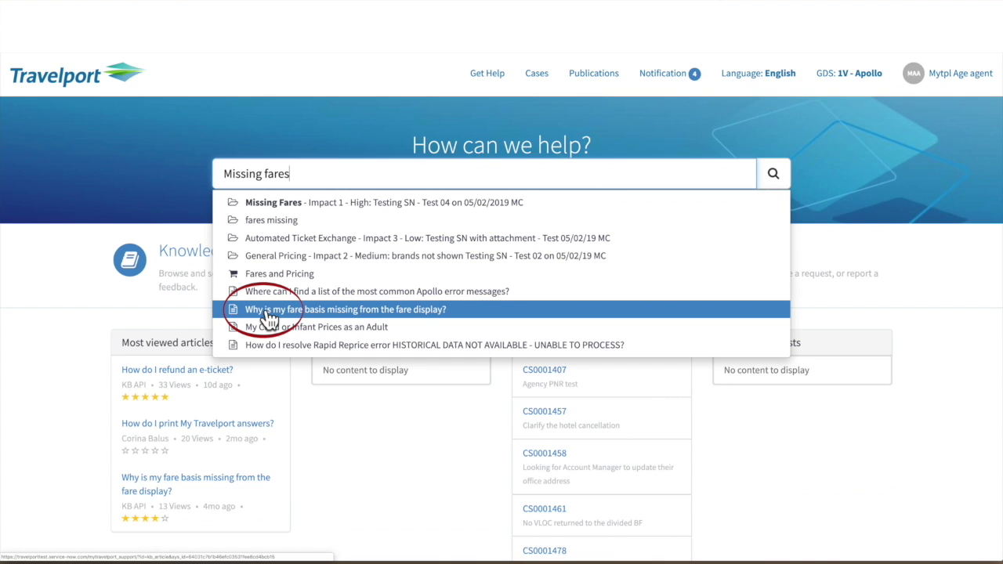
Open the missing fare basis article and mark it helpful
click(269, 313)
scroll(410, 316, down, 2)
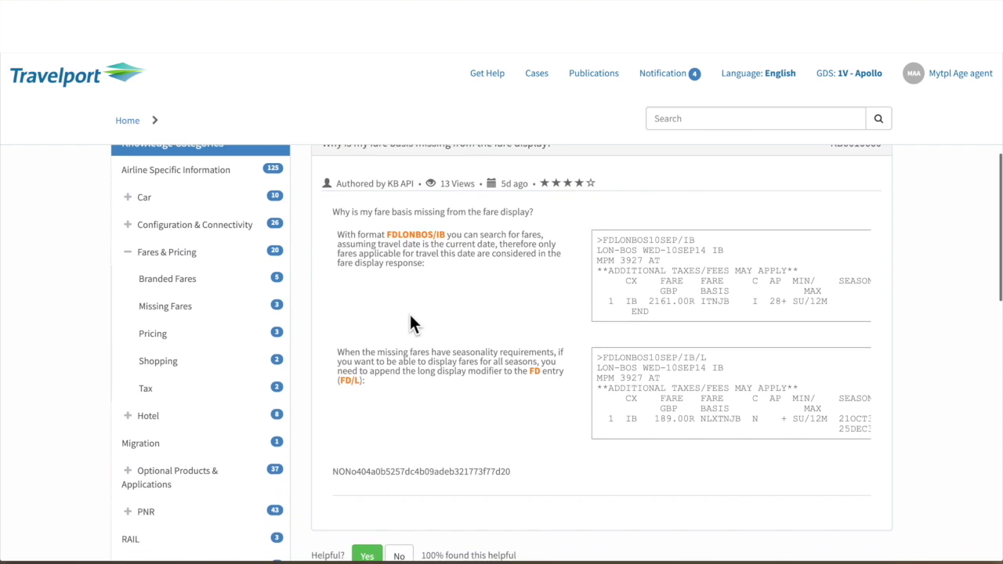
scroll(410, 317, down, 2)
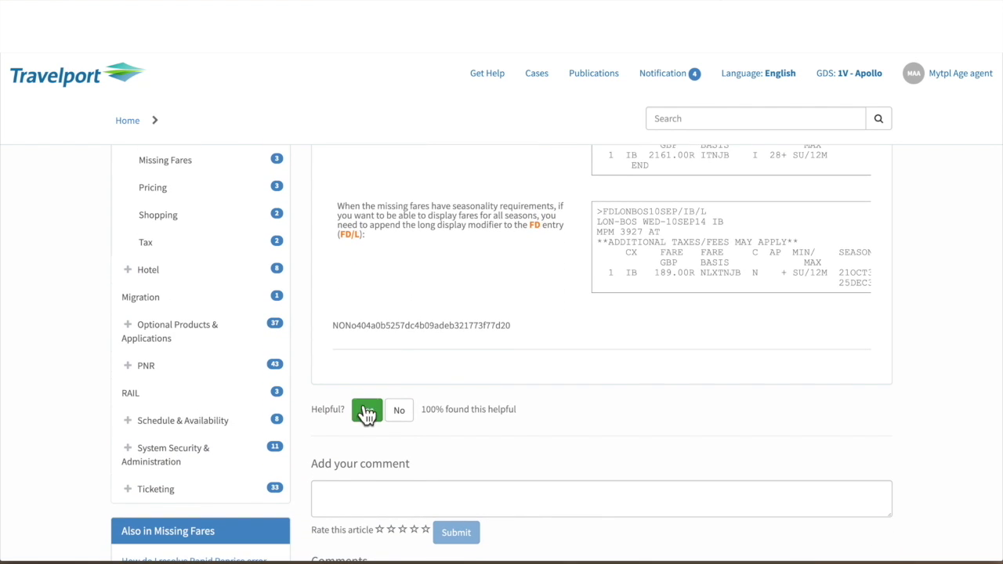
click(365, 409)
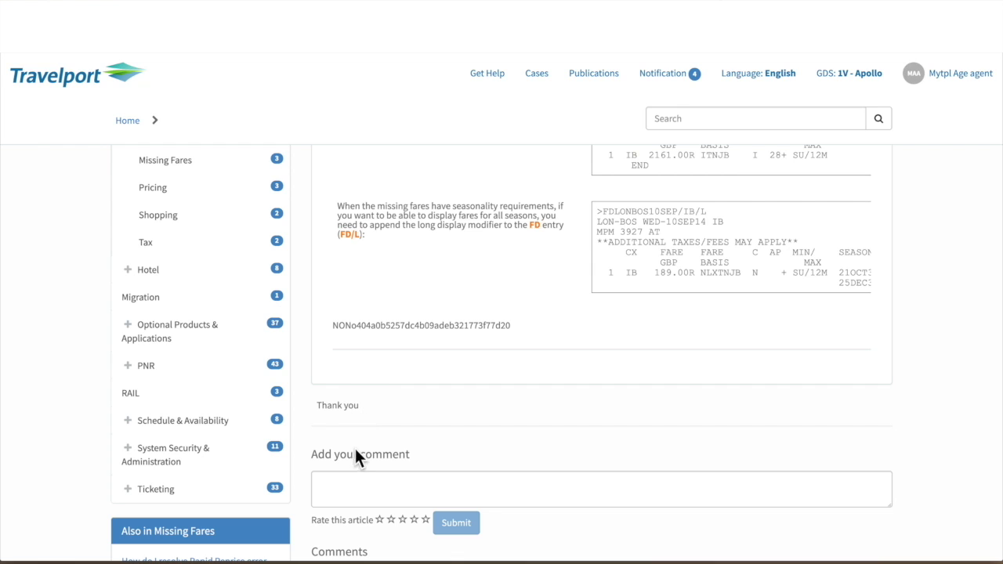
Post the comment 'An example would be helpful' with a four-star rating
click(345, 485)
text(An)
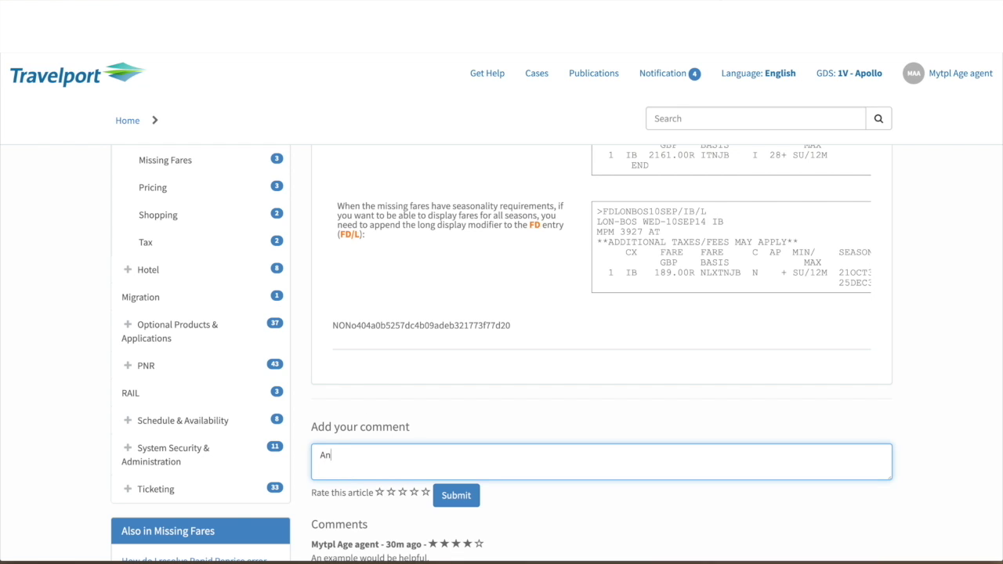
text( example would be helpful)
click(413, 491)
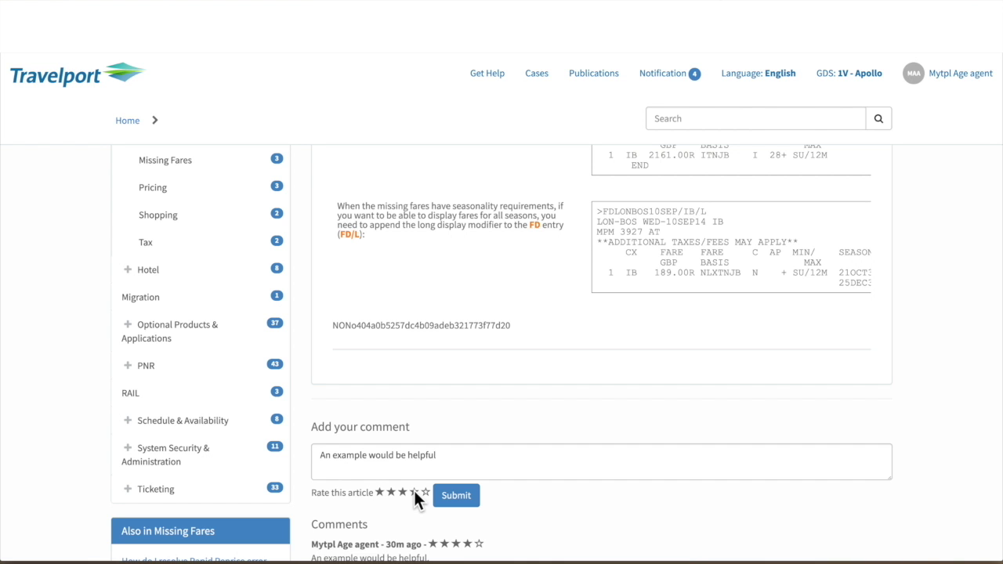
click(456, 495)
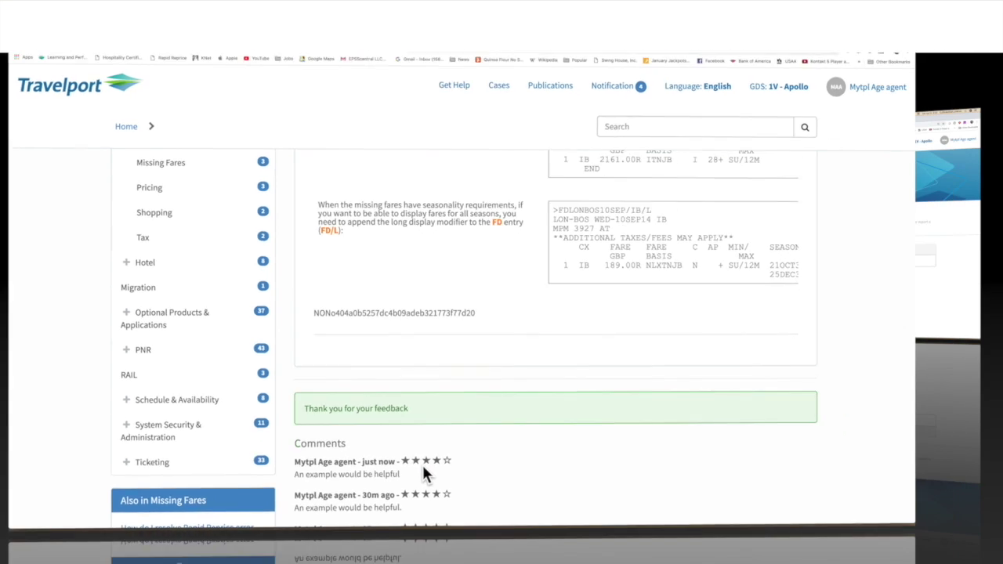
Review past case CS0003525 from a 'Missing fares' search, then start a Fares and Pricing request
text(Missing fares)
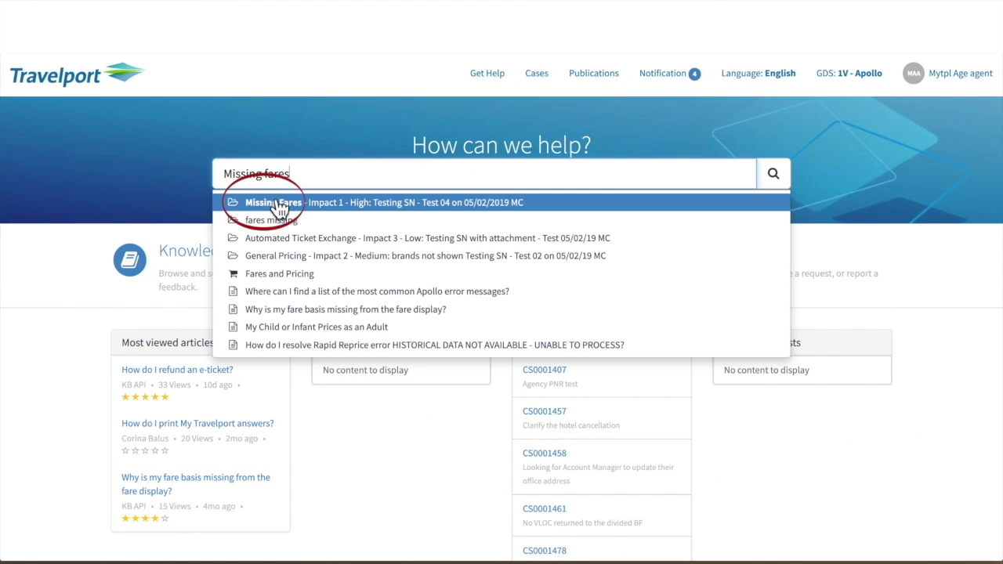
click(279, 205)
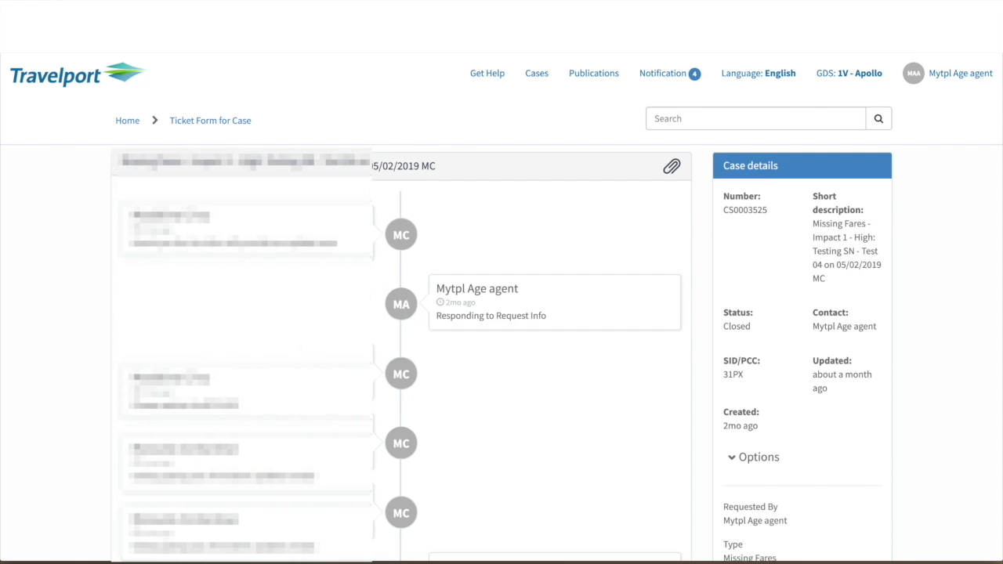
scroll(466, 295, down, 2)
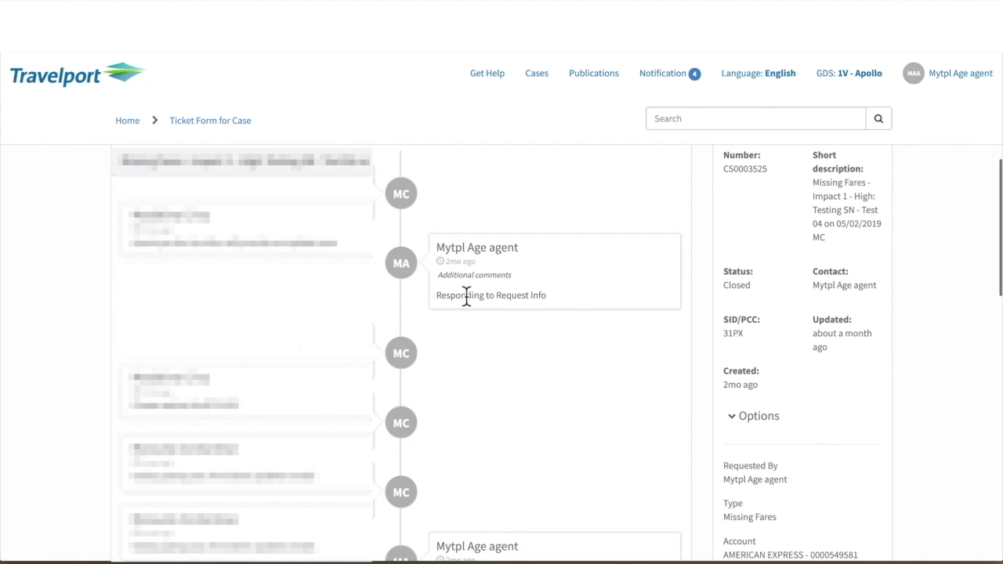
scroll(463, 290, down, 2)
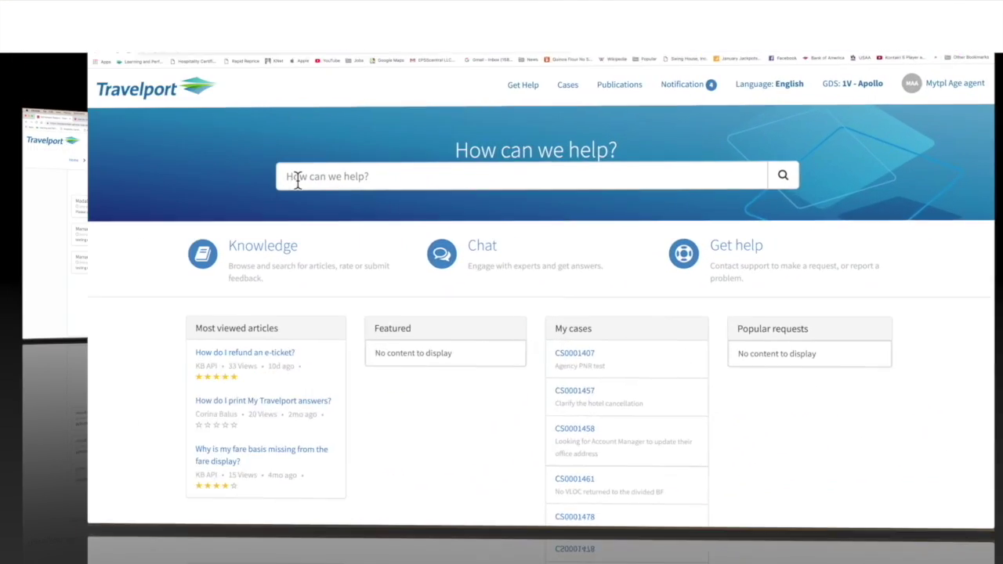
text(Missing fares)
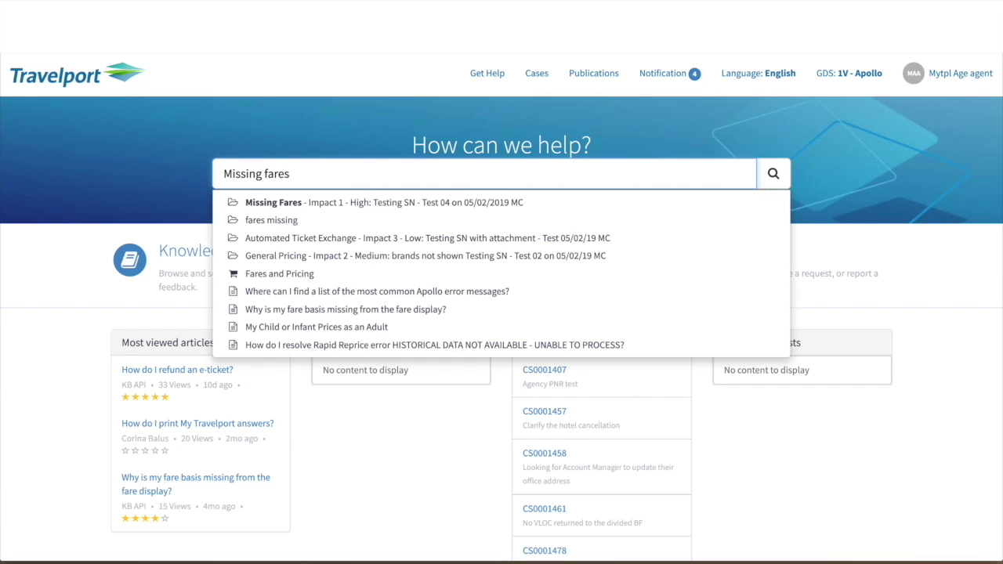
click(269, 277)
Set the case Type to Missing Fares and the subject to 'Branded fares missing'
click(484, 314)
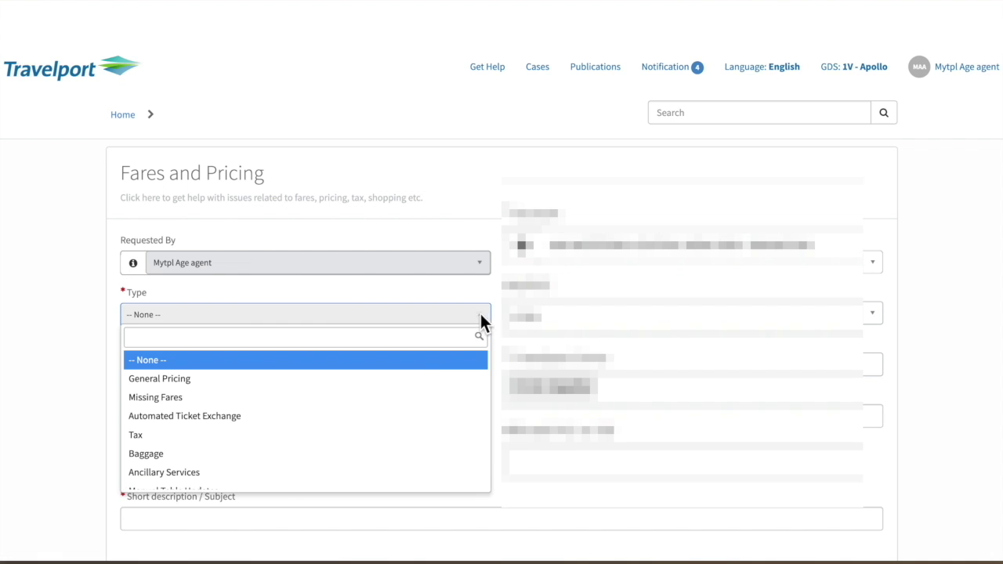
click(399, 395)
scroll(398, 402, down, 3)
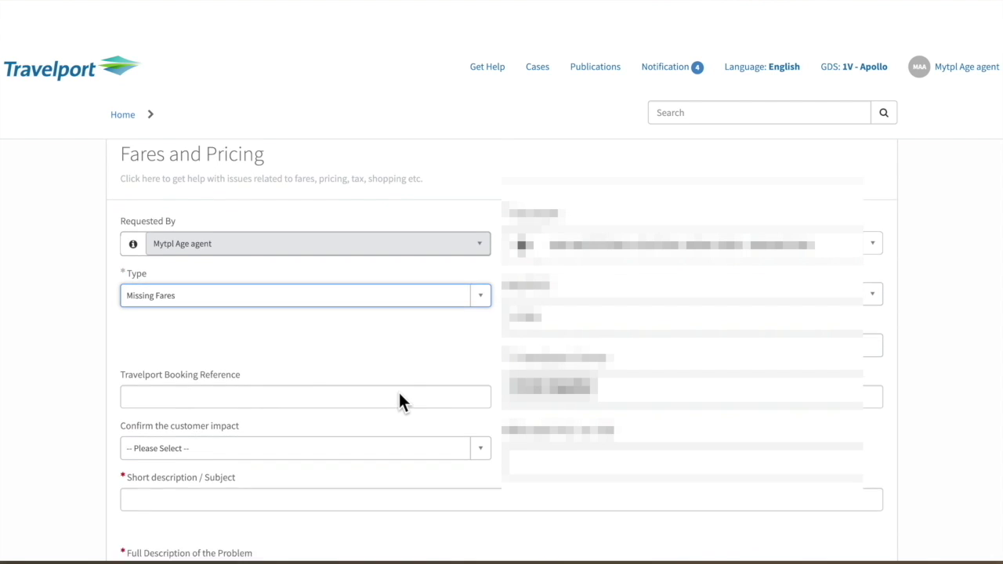
click(142, 431)
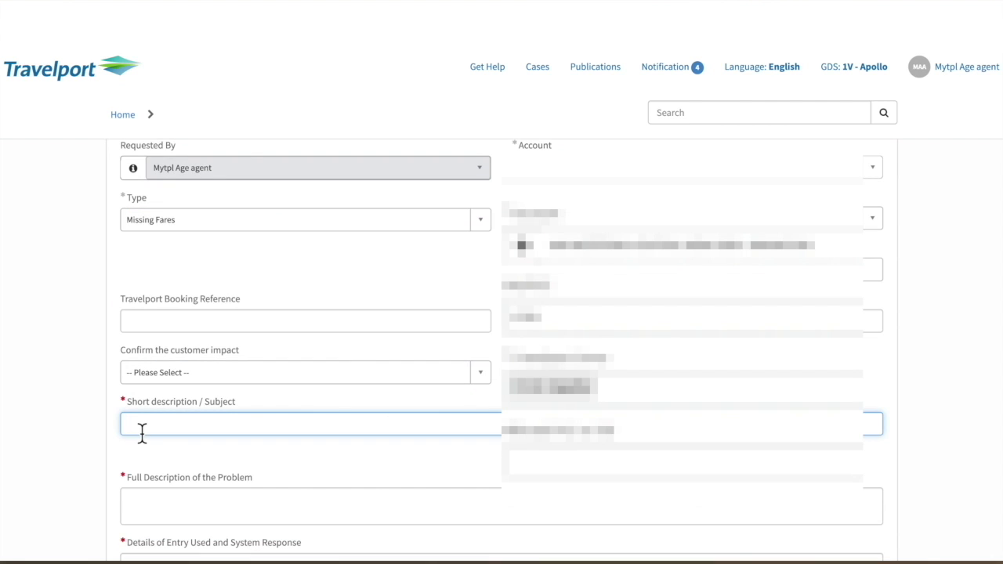
text(Branded fares )
text(missing)
Open and read the suggested article on branded-fare airlines
scroll(270, 484, down, 3)
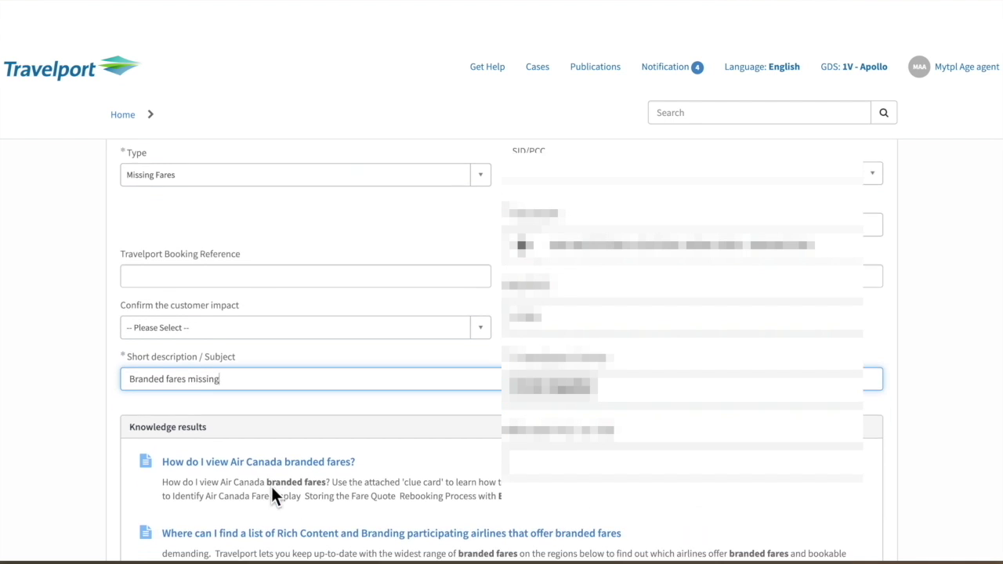
click(290, 479)
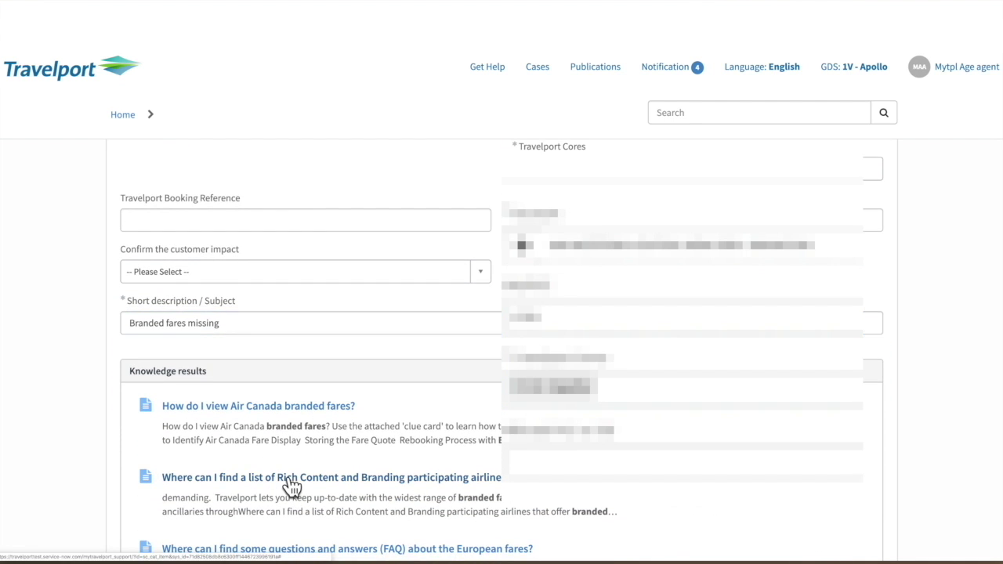
scroll(289, 478, down, 2)
scroll(289, 478, down, 2)
scroll(289, 477, down, 1)
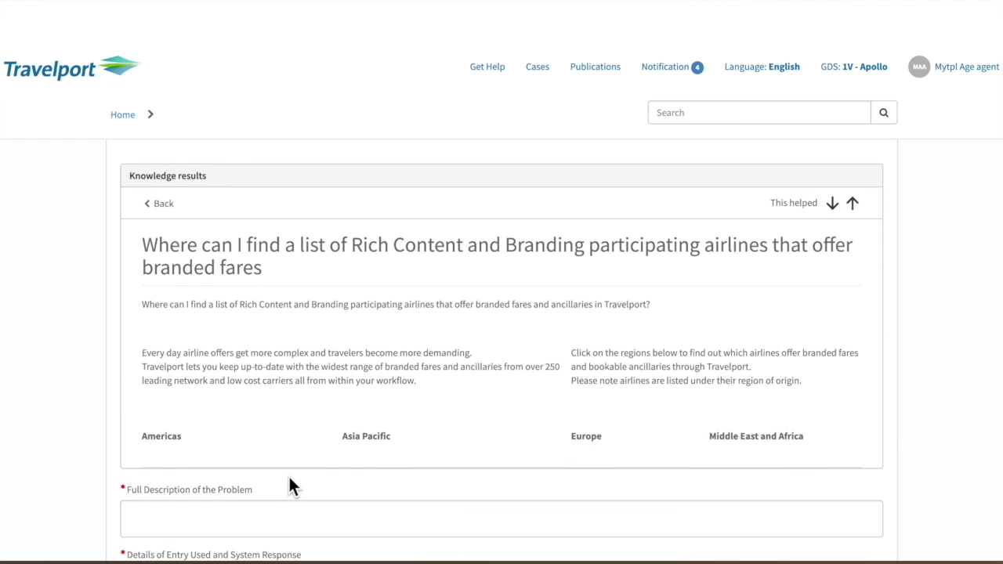
scroll(289, 478, down, 1)
Begin the full description 'I need more information about…' and scroll through the form
click(210, 479)
text(I)
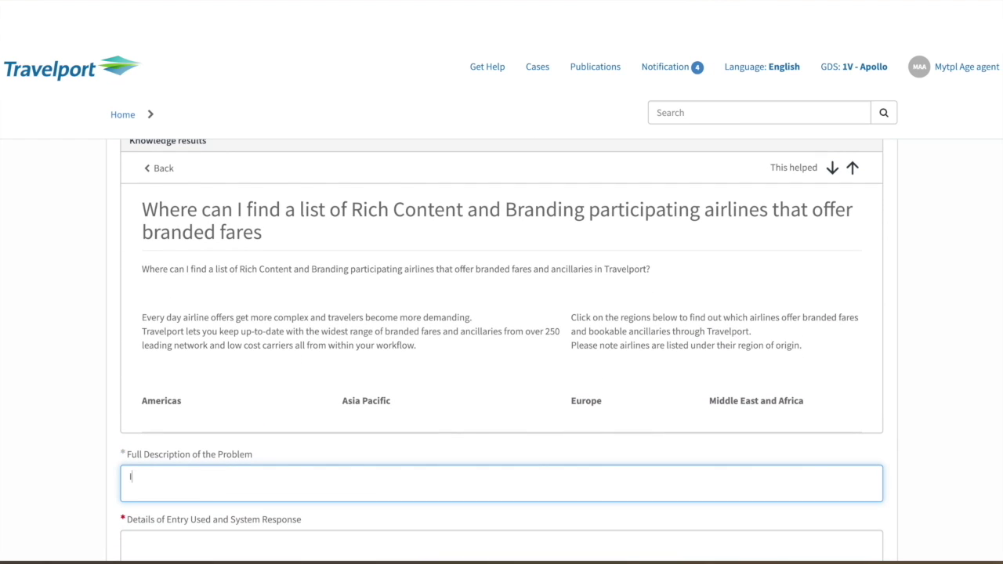
text( need more information about....)
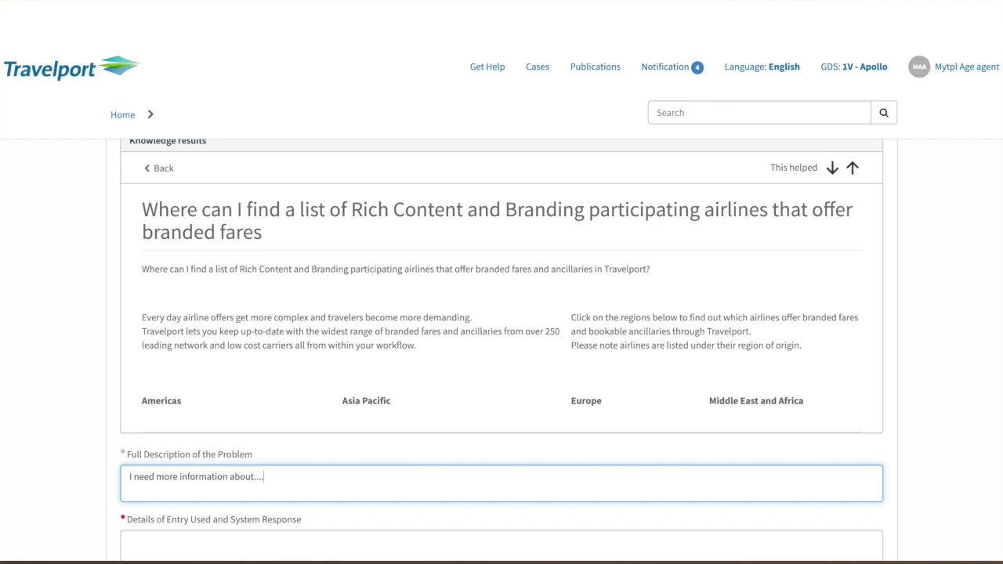
scroll(502, 350, down, 2)
scroll(501, 349, down, 1)
scroll(501, 350, down, 3)
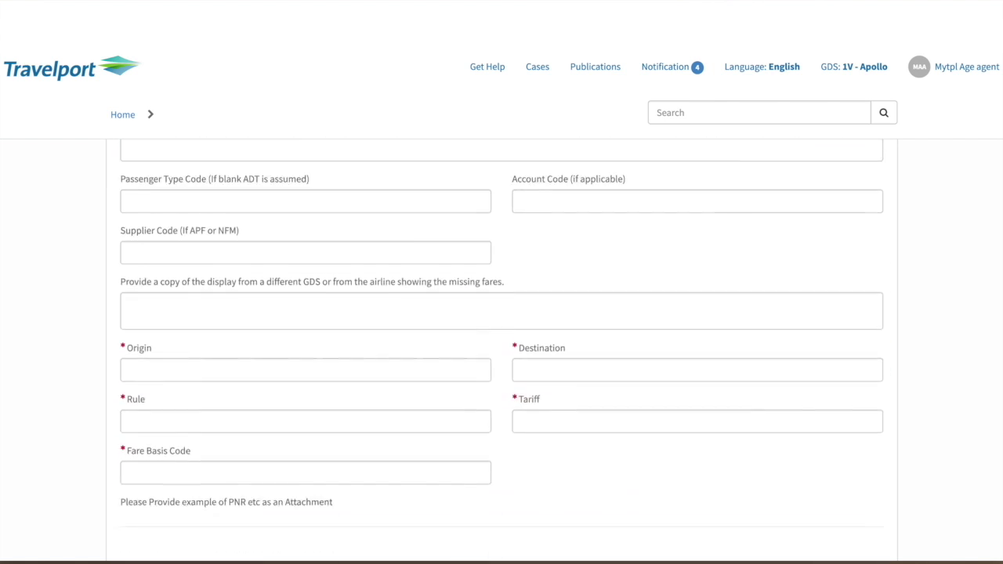
scroll(501, 350, down, 2)
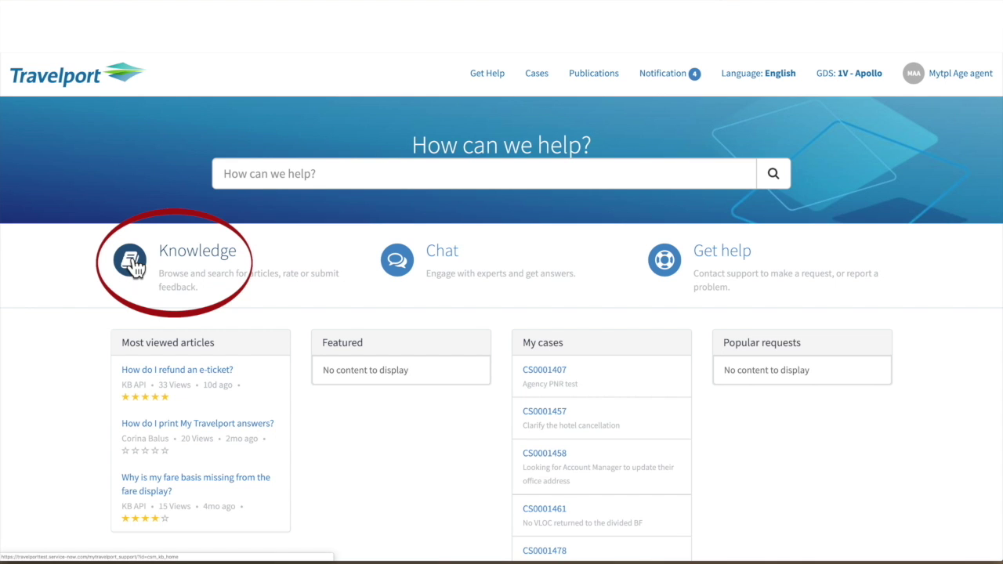
click(133, 265)
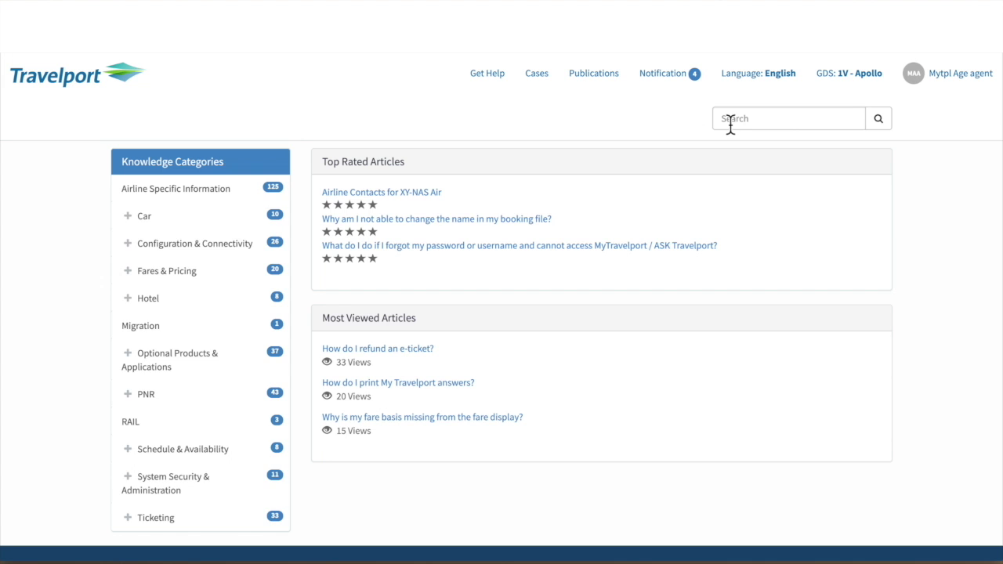
click(729, 125)
text(Missing fare)
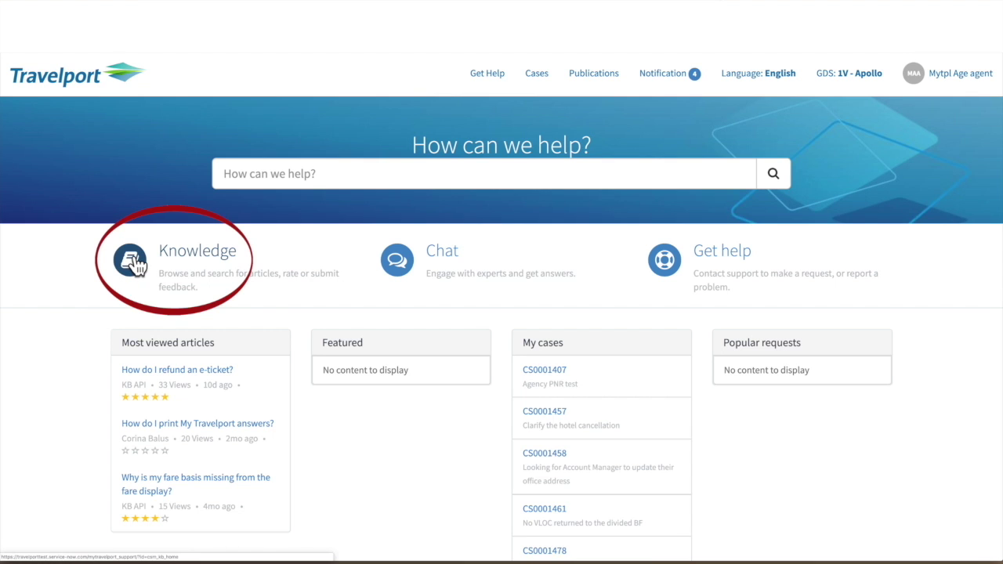
click(135, 264)
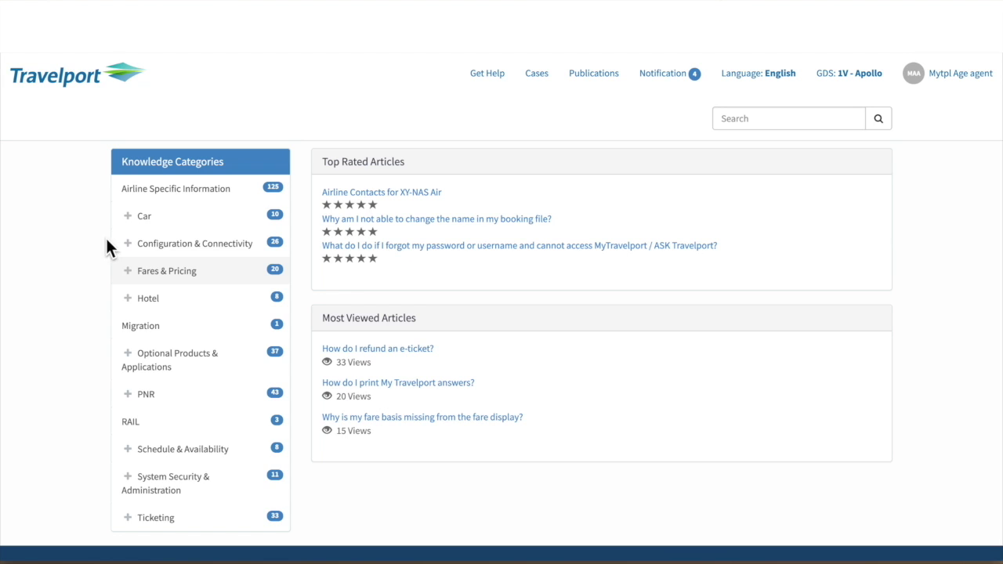
Browse Fares & Pricing > Missing Fares, open the fare basis article and mark it helpful
click(128, 272)
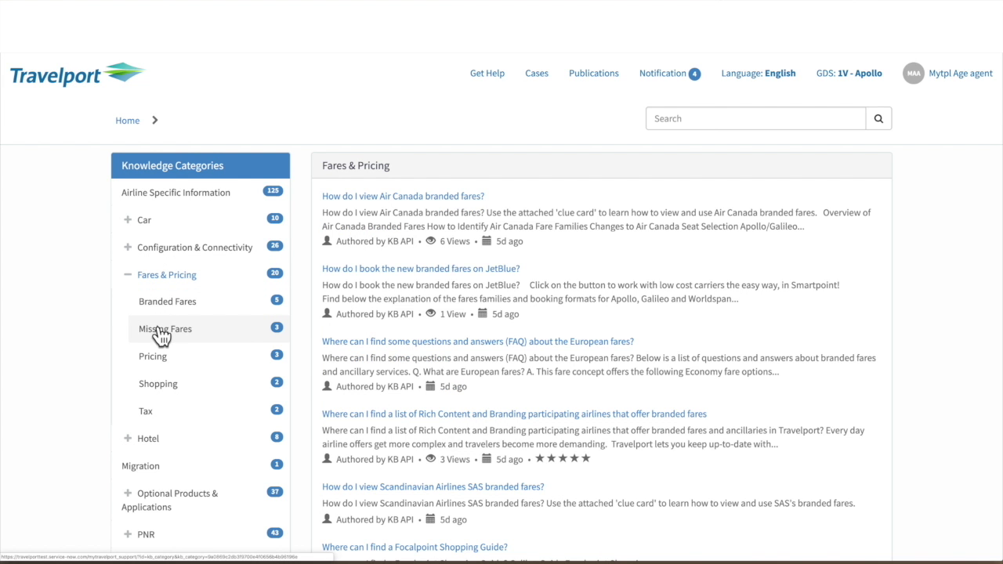
click(160, 335)
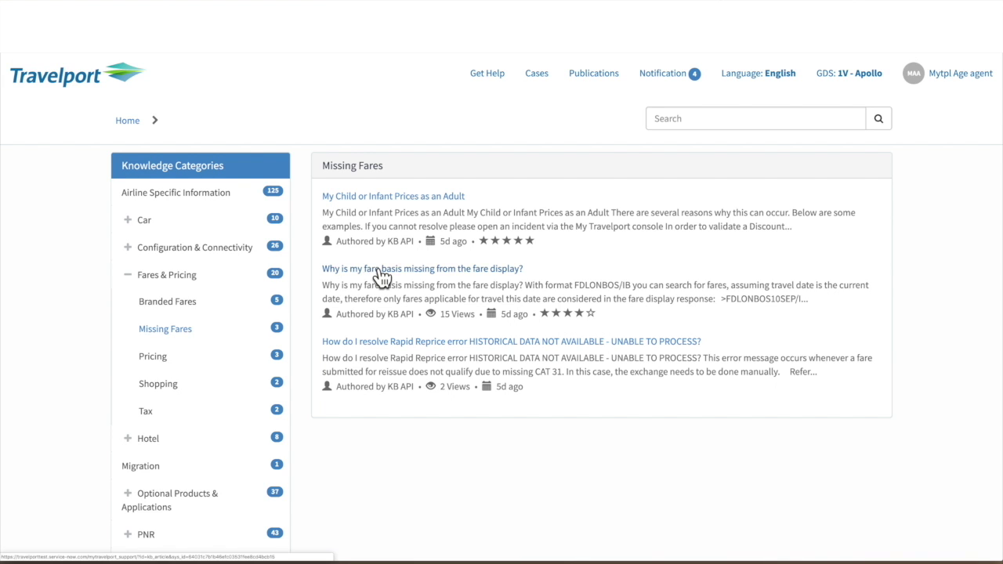
click(382, 276)
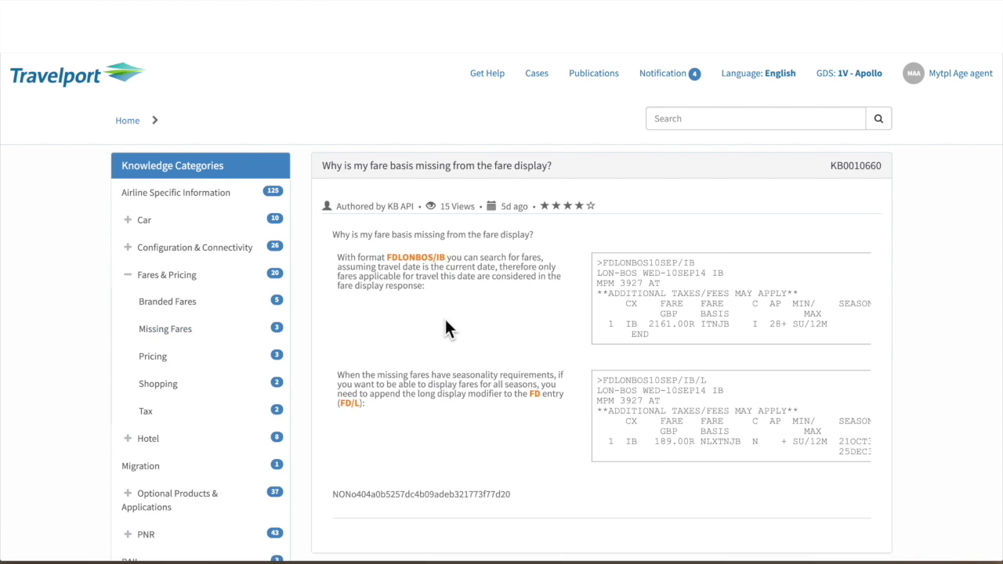
scroll(445, 319, down, 2)
scroll(446, 322, down, 1)
click(366, 399)
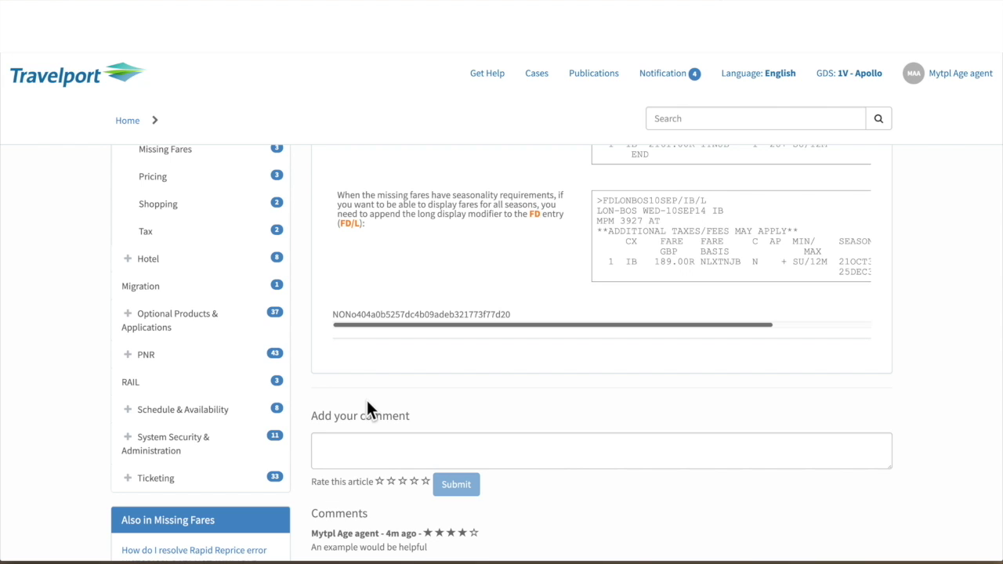
Post the comment 'This is very helpful.' with a four-star rating
click(351, 452)
text(This is very helpful.)
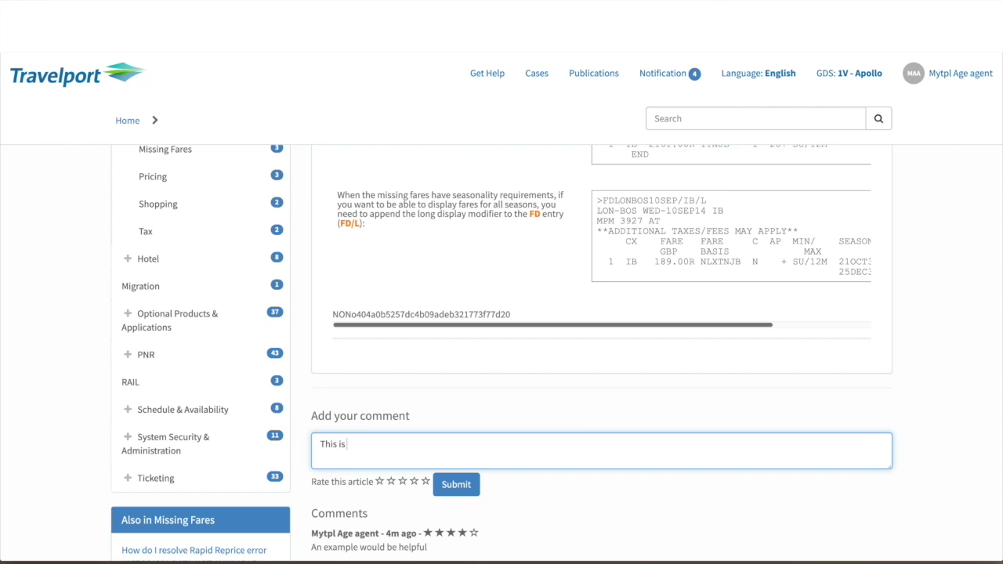
click(415, 482)
click(458, 487)
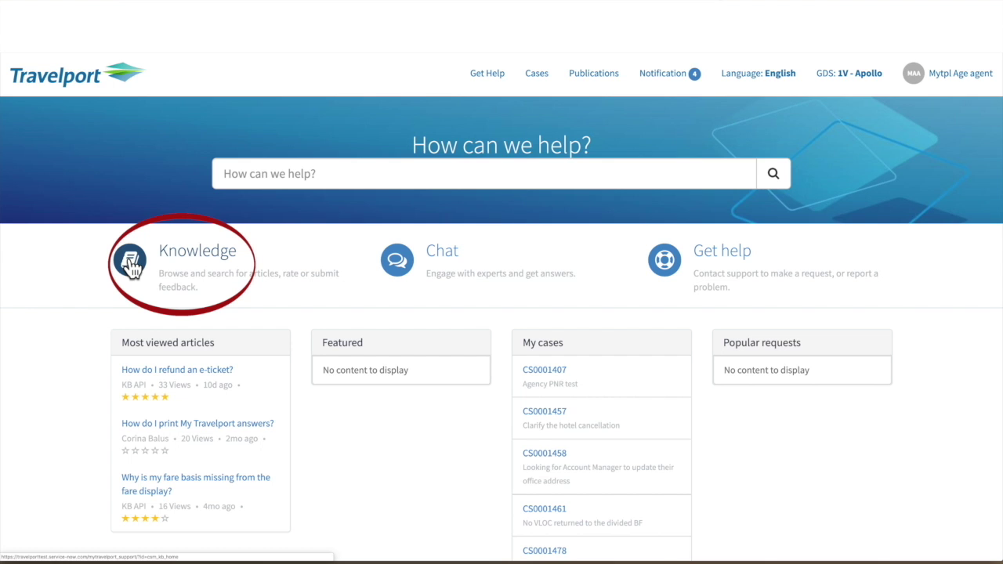
click(132, 265)
text(Missing fares)
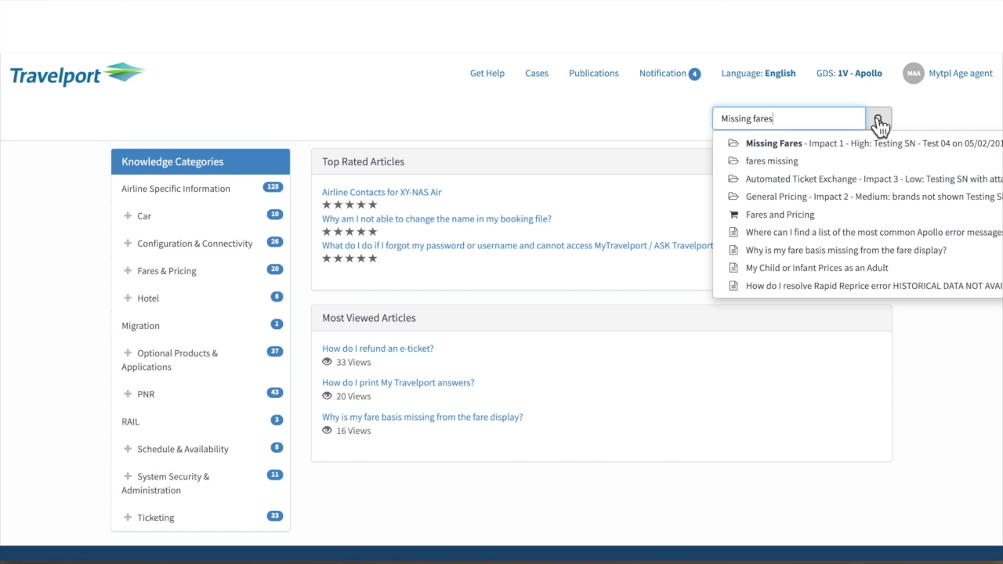
click(878, 121)
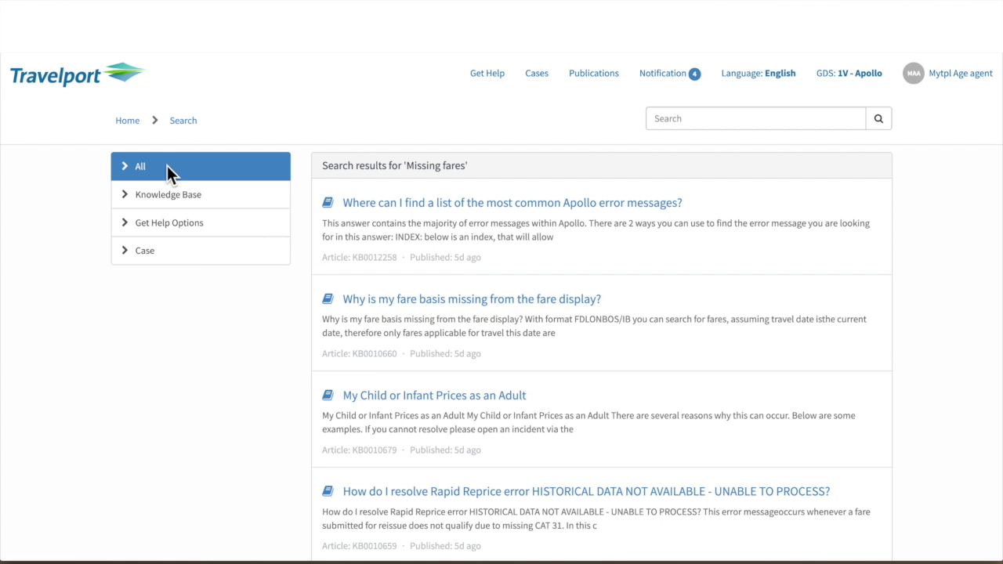
click(168, 197)
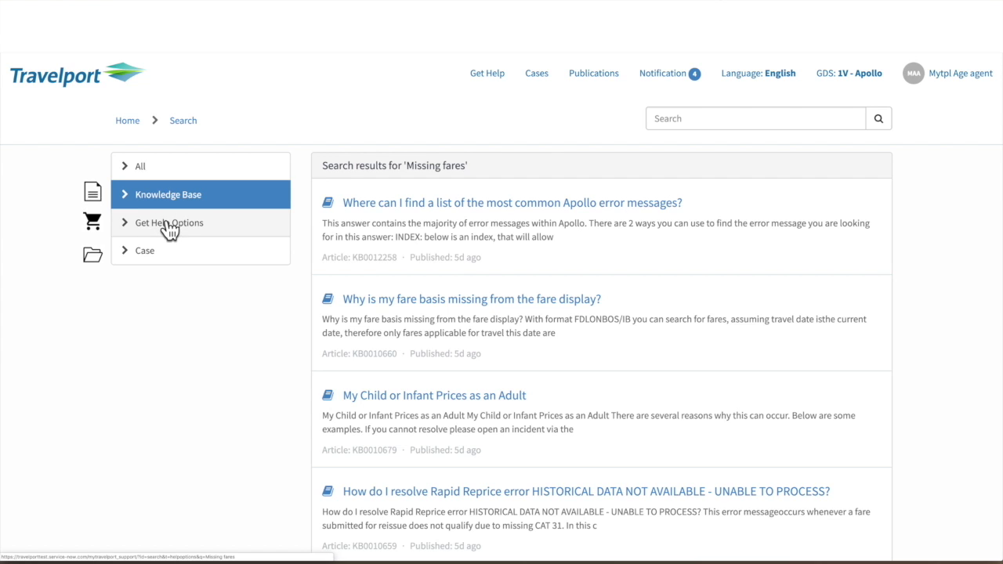
click(169, 228)
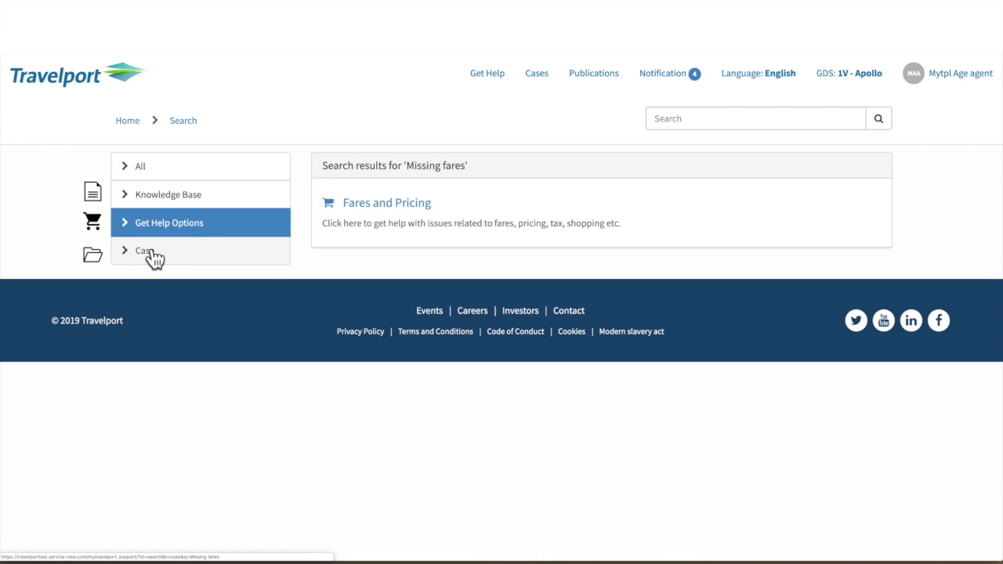
click(154, 258)
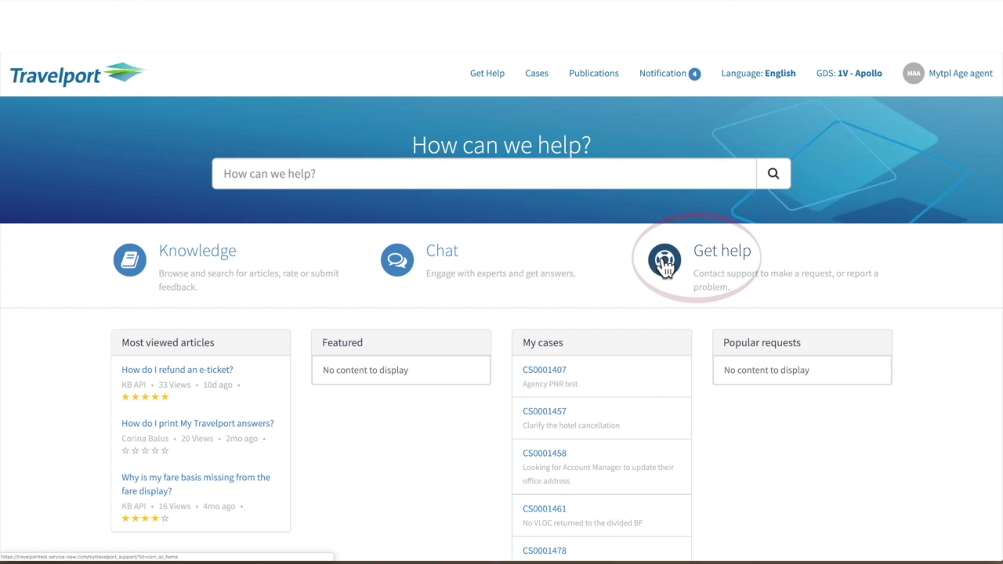
click(664, 266)
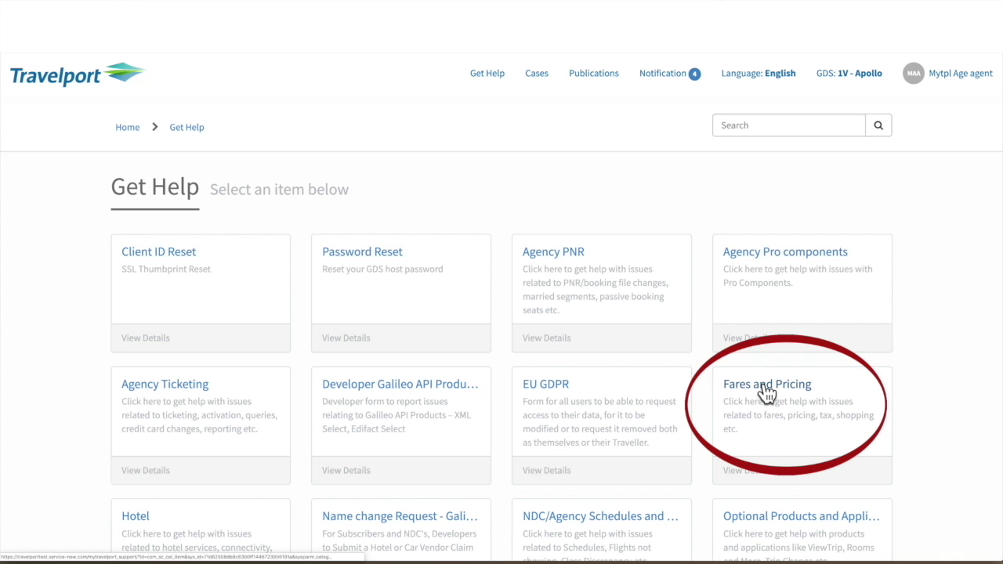
Start a Fares and Pricing request with Type Missing Fares and subject 'Branded fares missing'
click(766, 387)
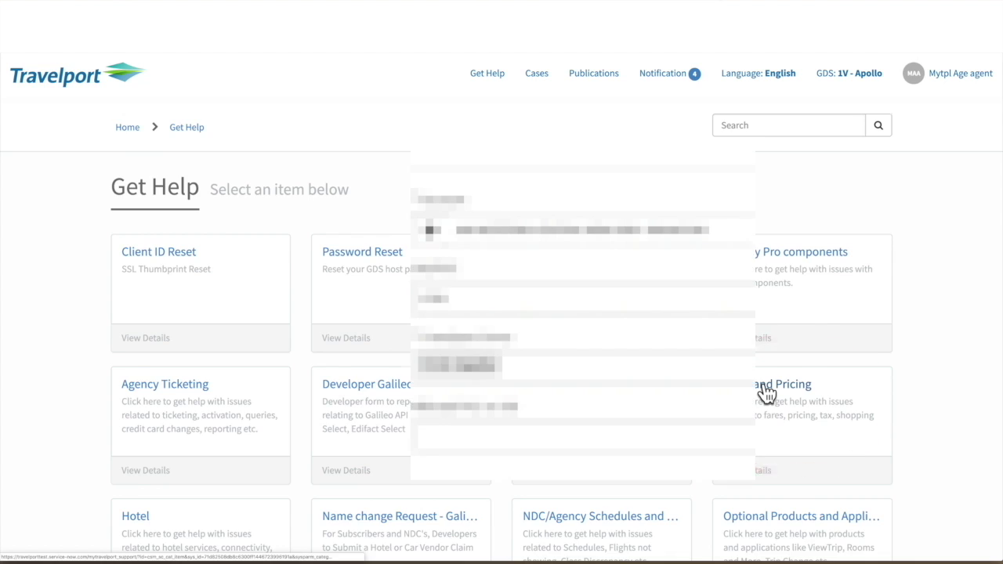
click(380, 304)
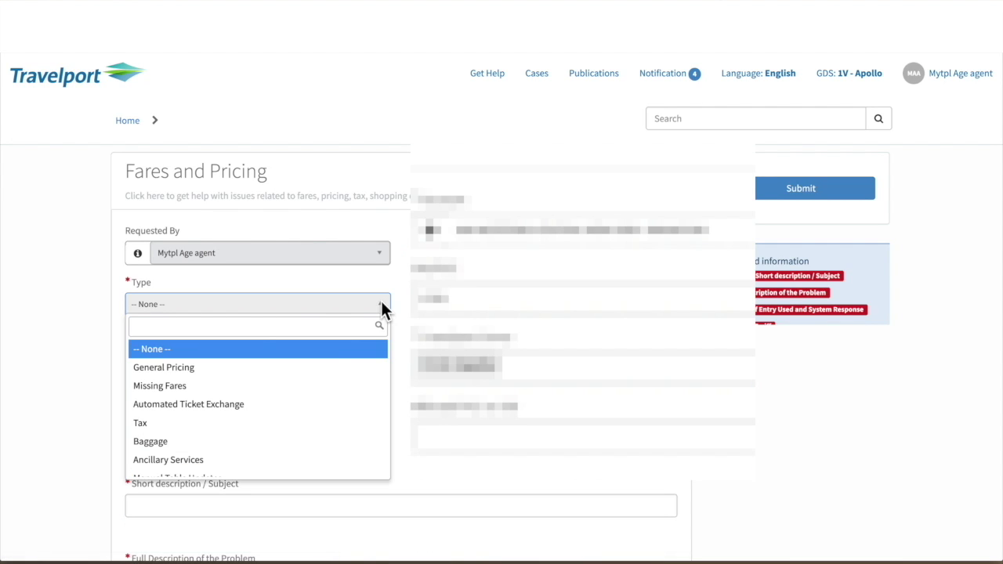
click(313, 387)
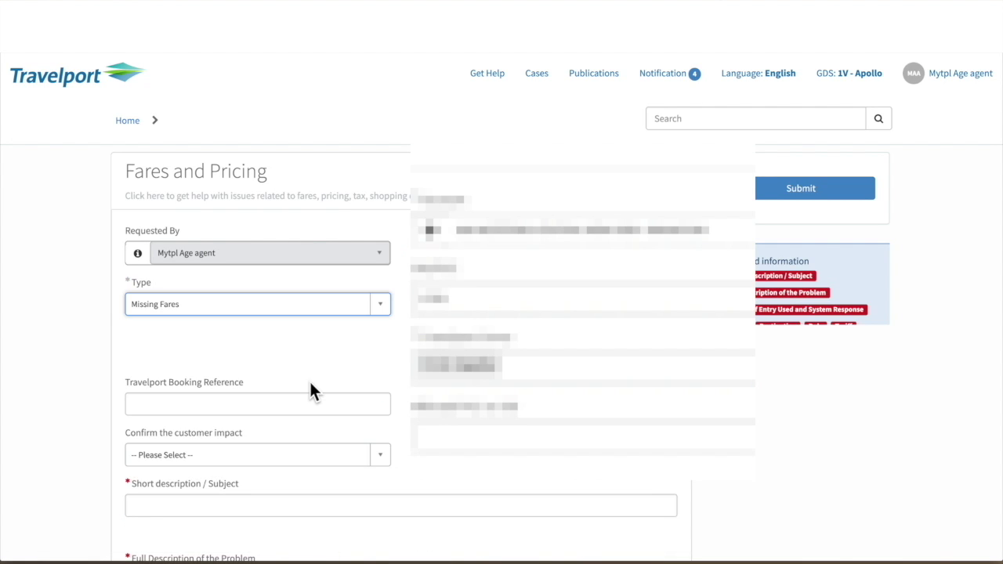
scroll(310, 391, down, 2)
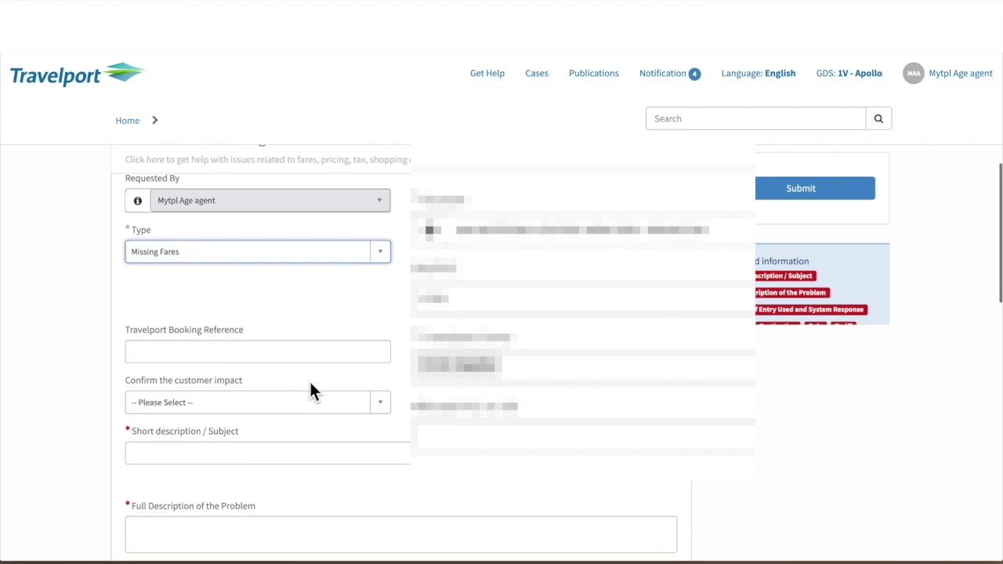
click(185, 427)
text(Branded fare)
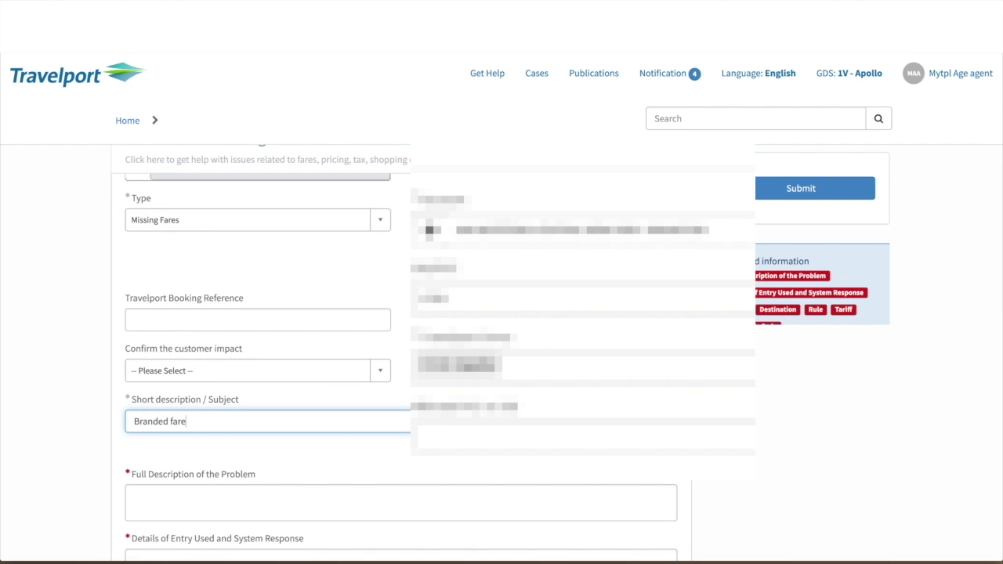
text(s missing)
Expand the suggested branded fares article and begin the full description
scroll(401, 353, down, 3)
scroll(401, 352, down, 2)
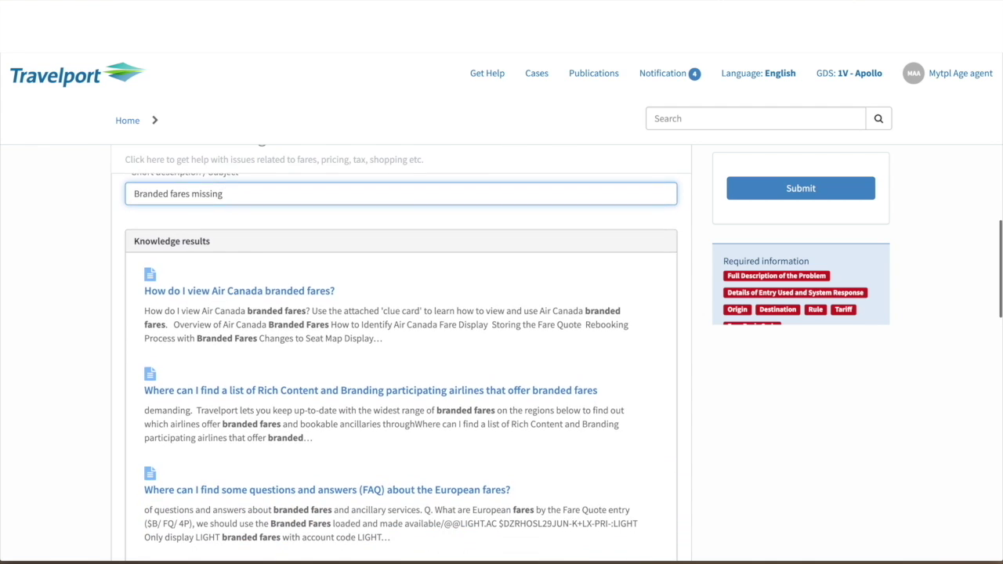
click(291, 388)
scroll(292, 367, down, 1)
scroll(293, 369, down, 2)
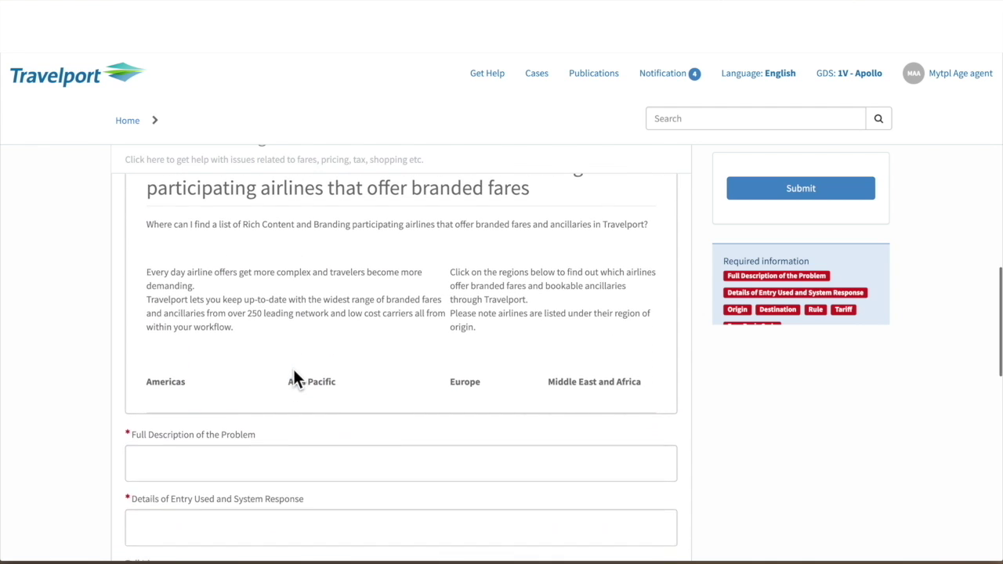
scroll(293, 369, down, 1)
click(204, 401)
text(I)
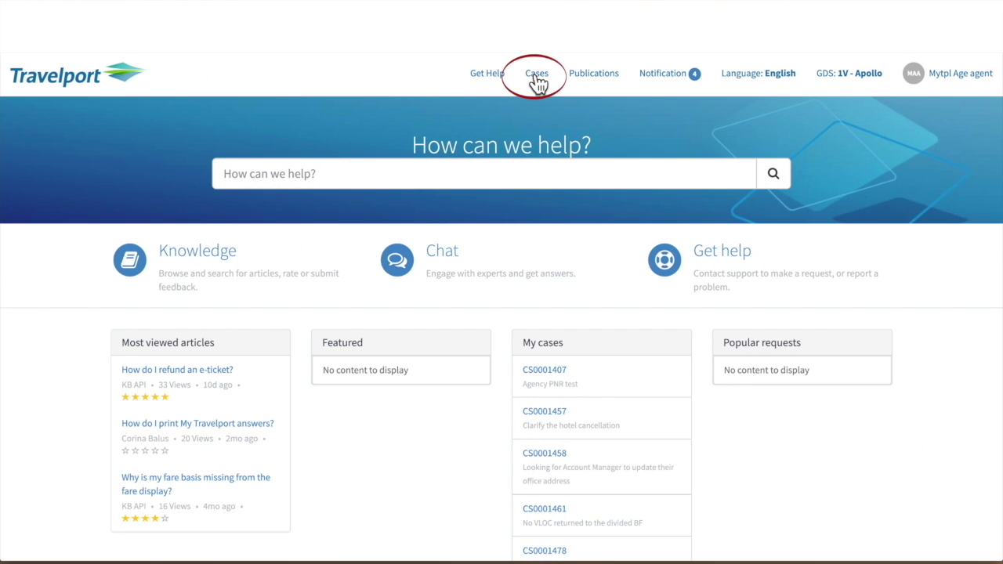
Filter the cases list by keyword 'Missing fares' and open case CS0003525
click(538, 75)
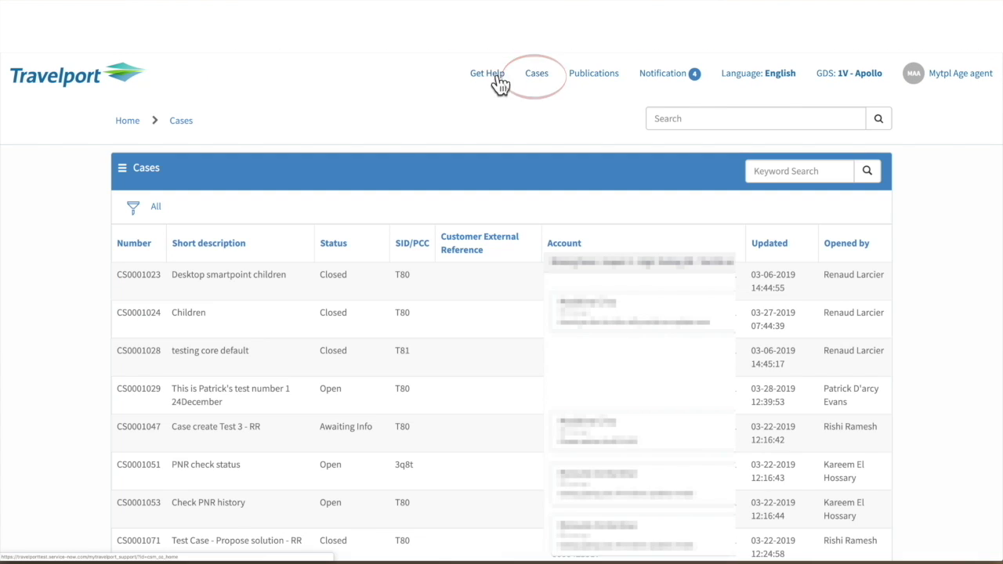
click(133, 208)
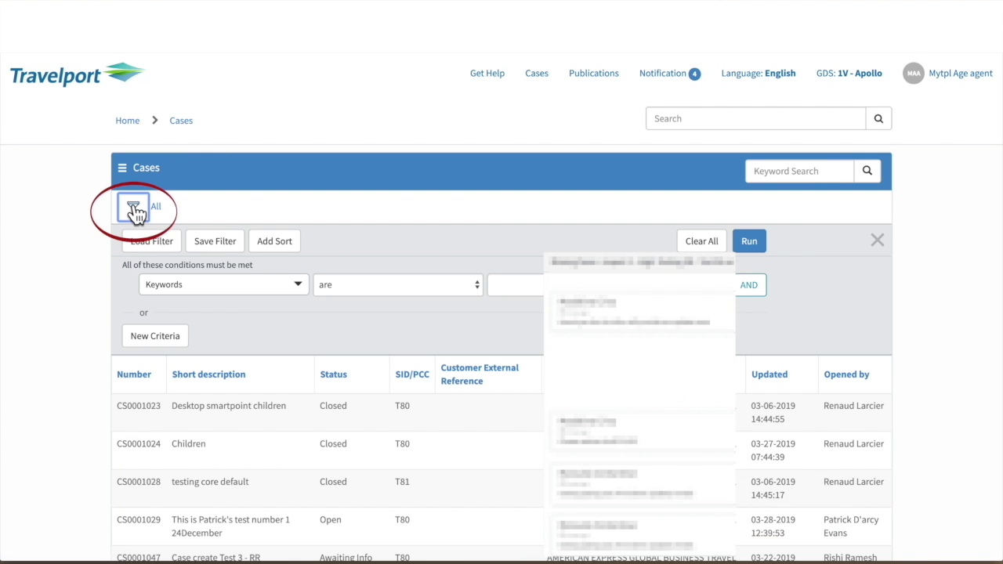
click(506, 289)
text(Missing fares)
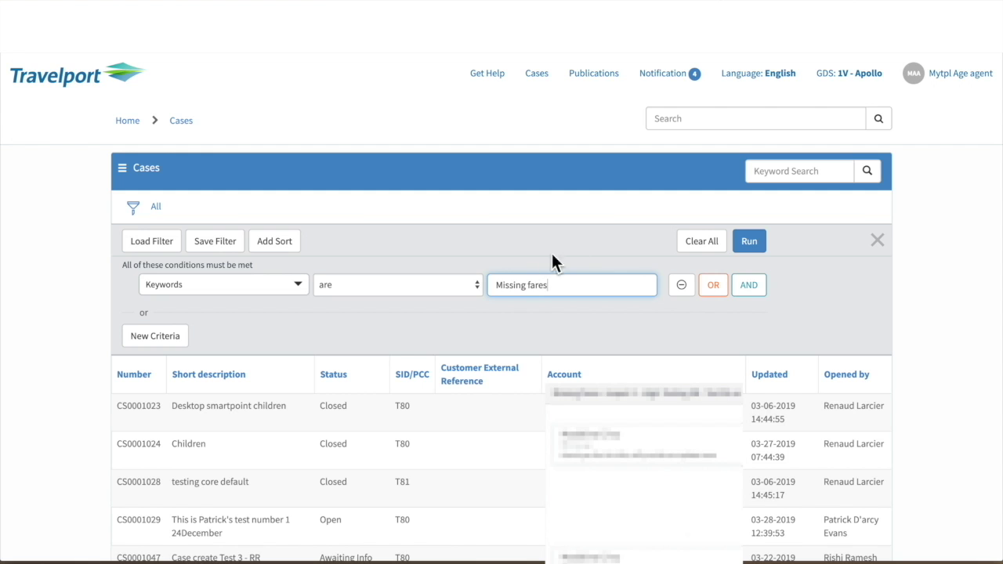
click(747, 244)
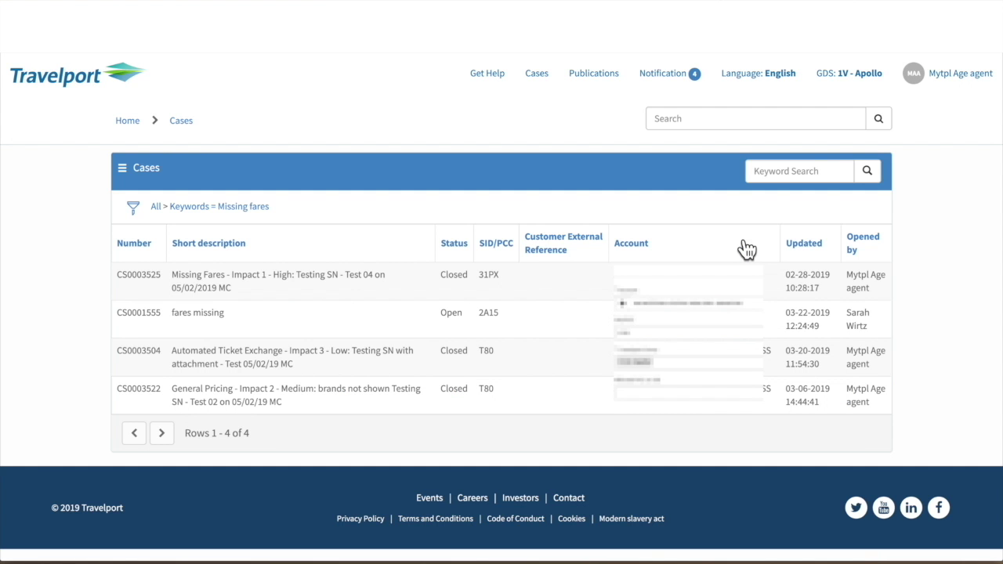
click(198, 282)
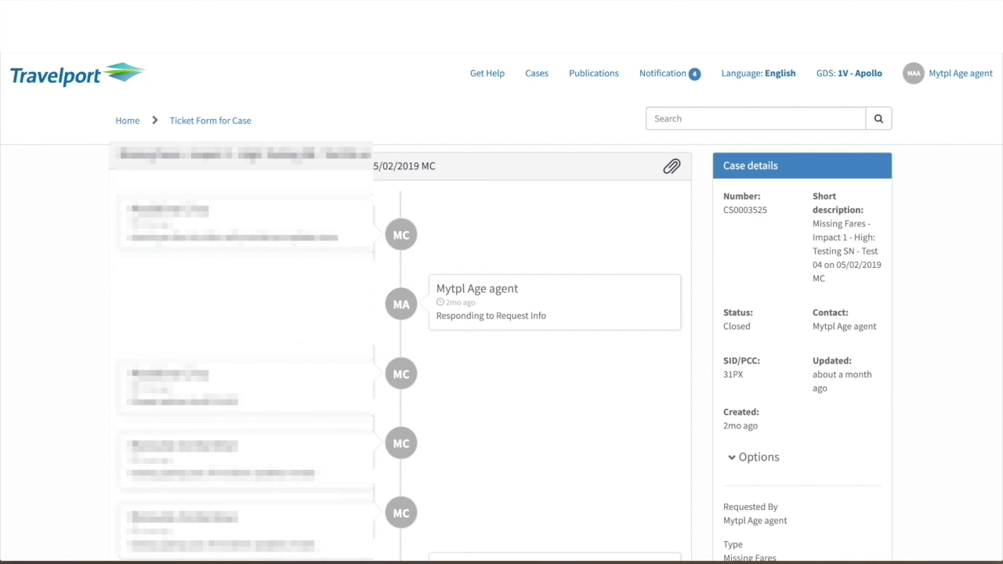
scroll(492, 399, down, 2)
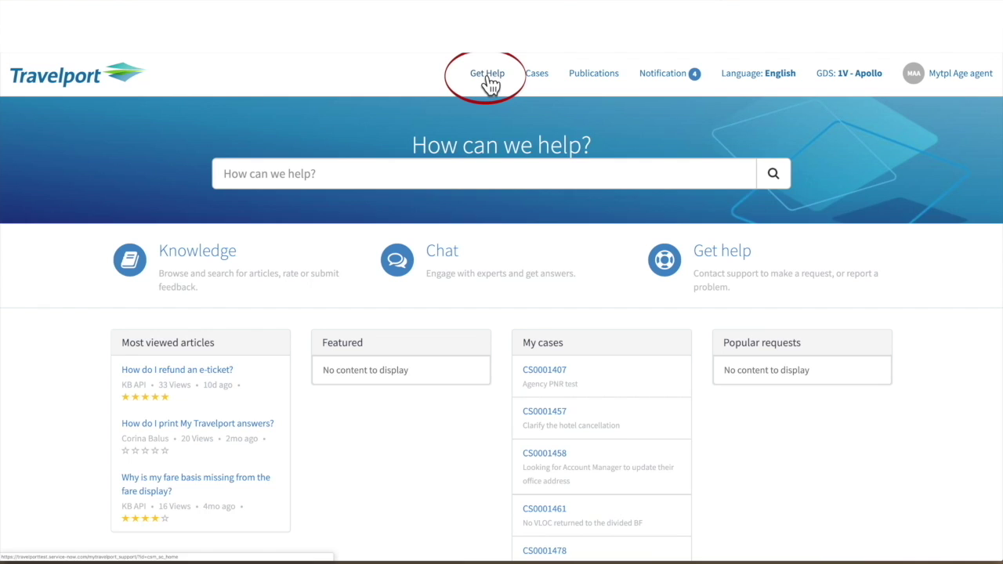
click(487, 79)
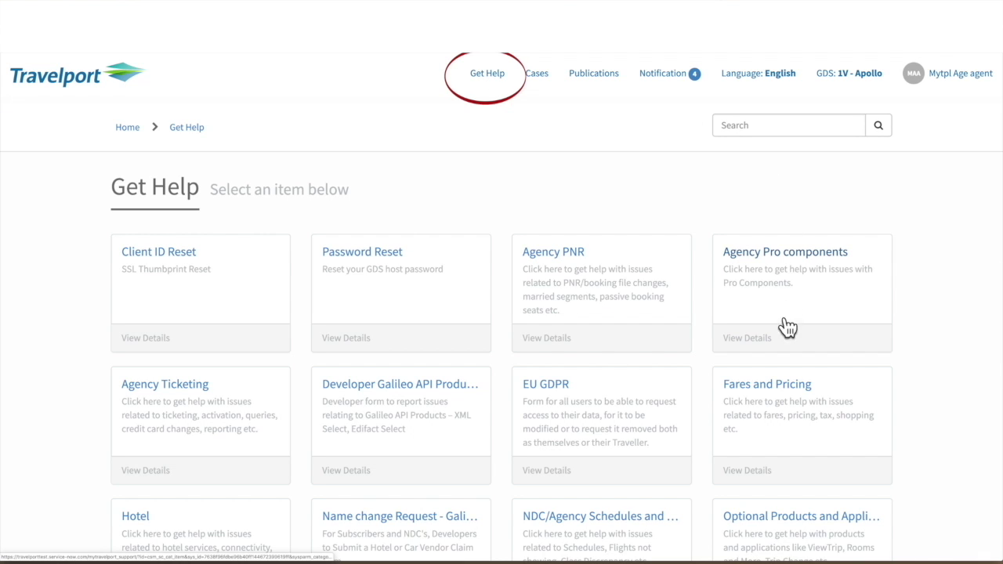
Create a Fares and Pricing request with Type Missing Fares and subject 'Branded fares missing'
click(772, 392)
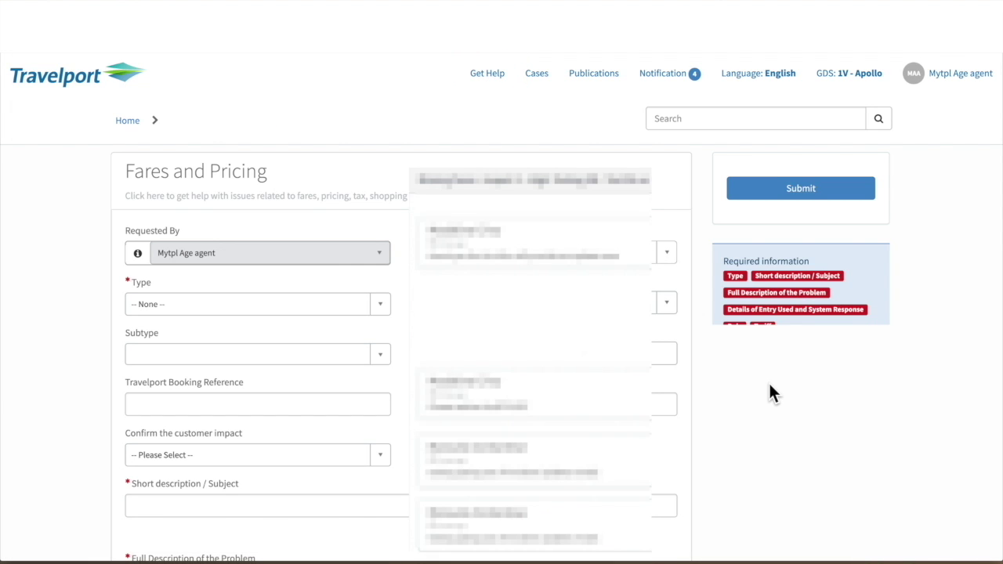
click(380, 314)
click(301, 386)
scroll(300, 384, down, 3)
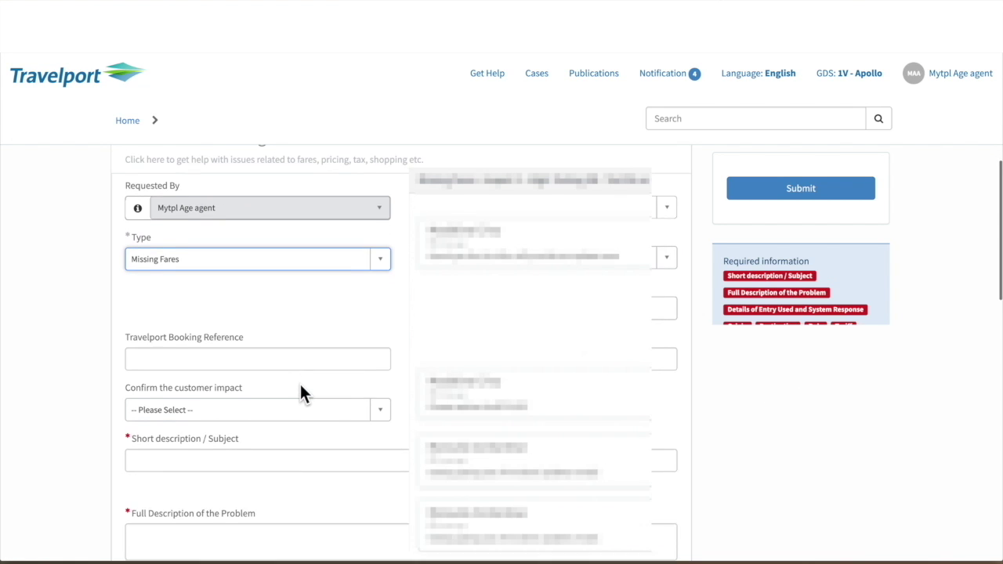
click(224, 403)
text(Branded fares missing)
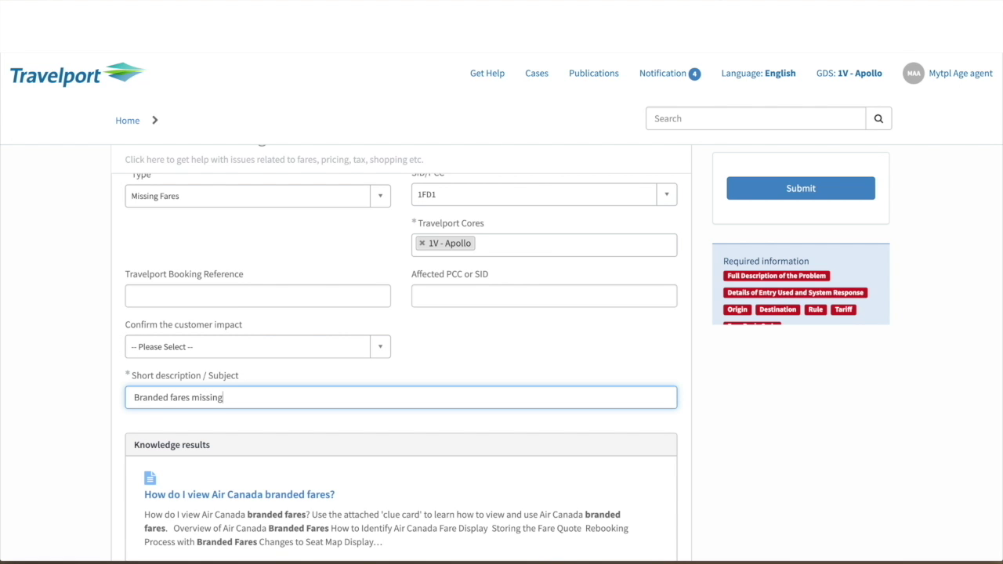
scroll(235, 462, down, 2)
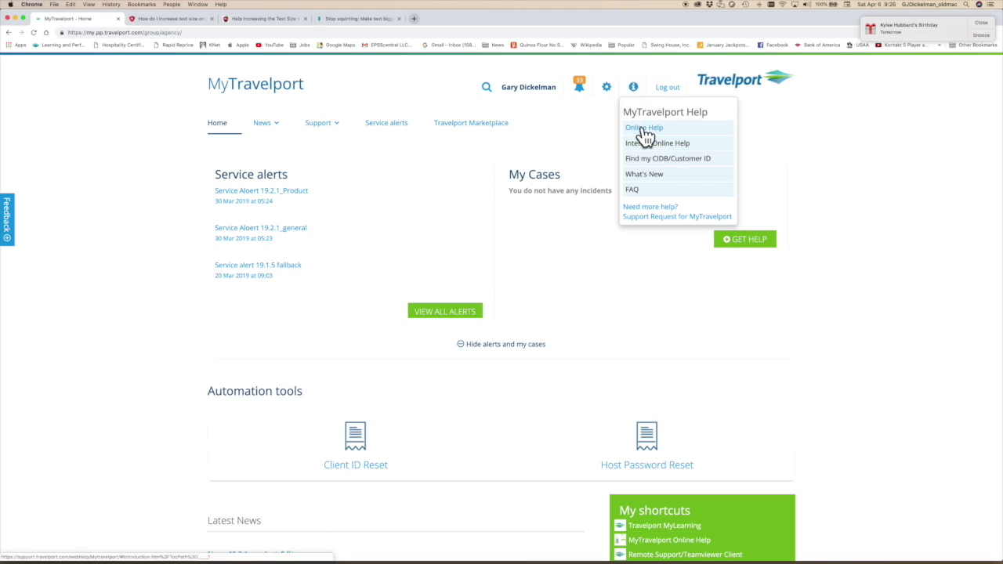
Open the MyTravelport online help guide from the information menu
click(644, 135)
Play the Find knowledge base articles tutorial from the roles table through to its Overview slide
scroll(509, 253, down, 3)
scroll(508, 264, down, 2)
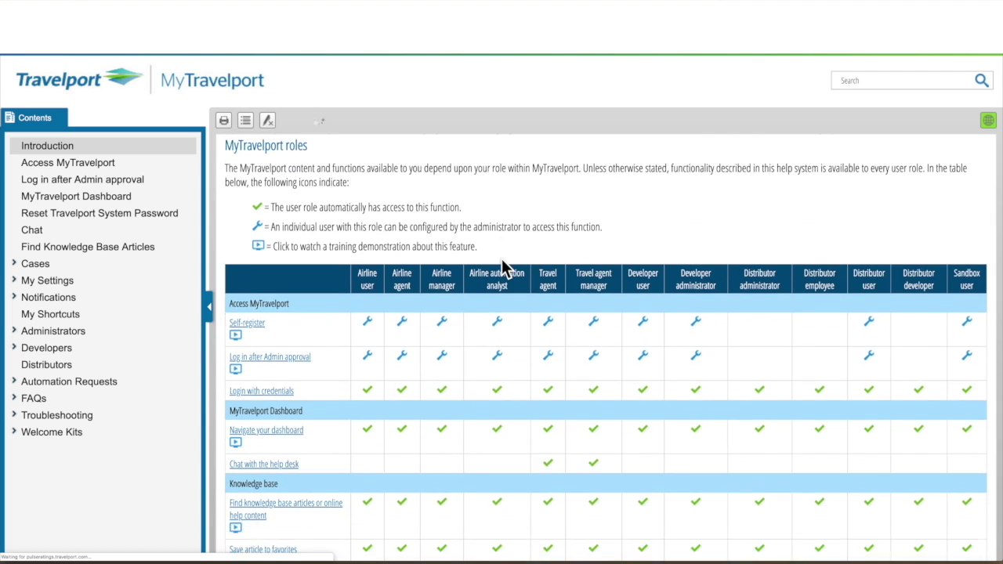
scroll(504, 264, down, 3)
scroll(504, 264, down, 3)
click(237, 359)
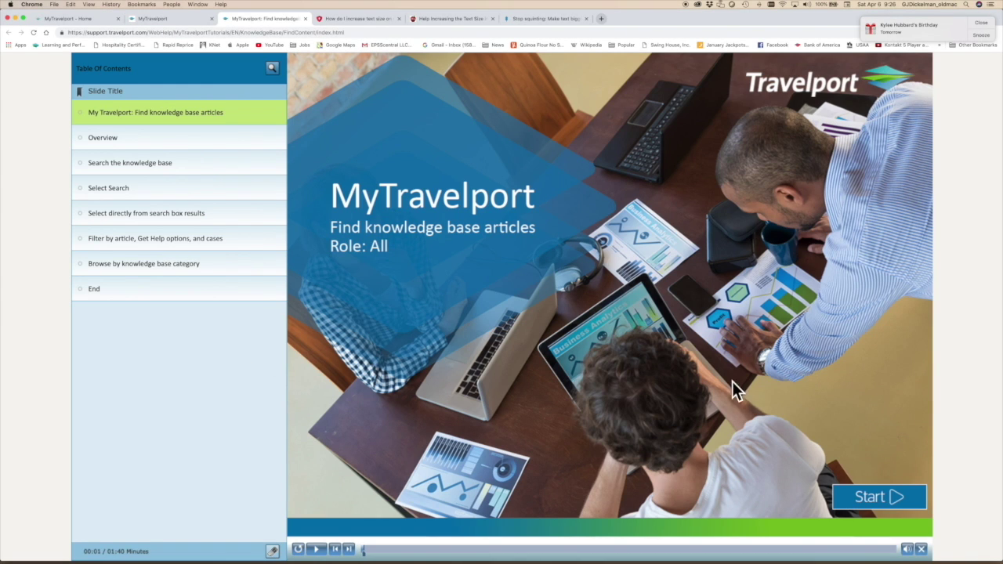
click(892, 499)
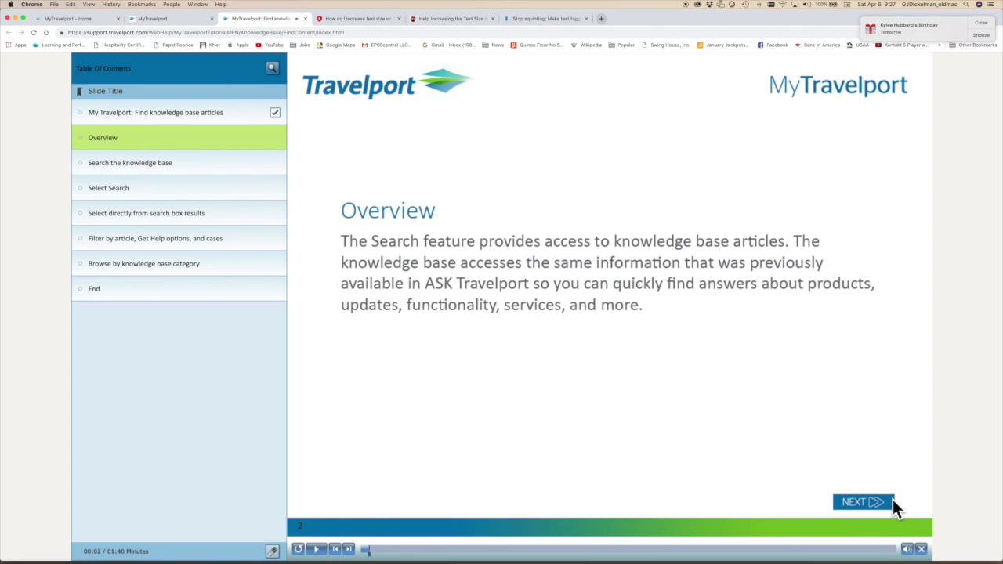